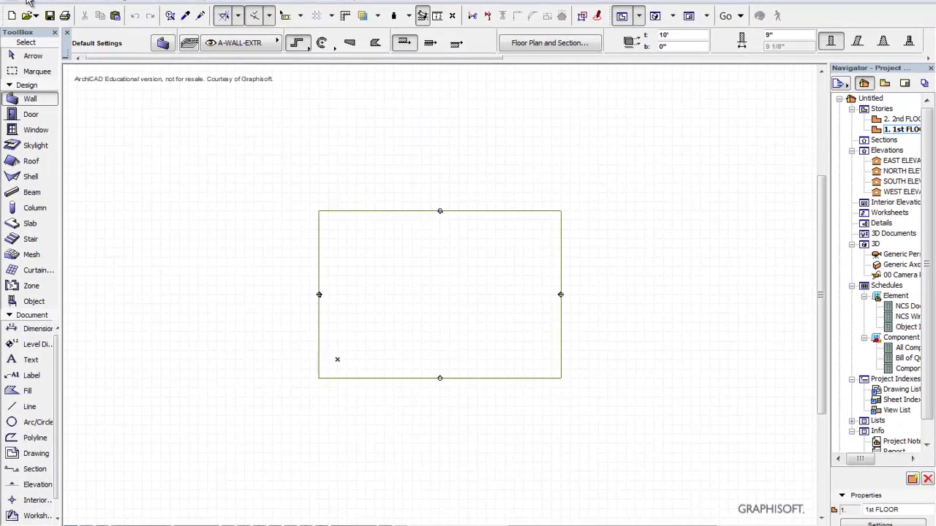
- Create a new project from ArchiCAD 15 Template.tpl using the Standard Profile 15 work environment
{"action": "left_click", "coordinate": [32, 2]}
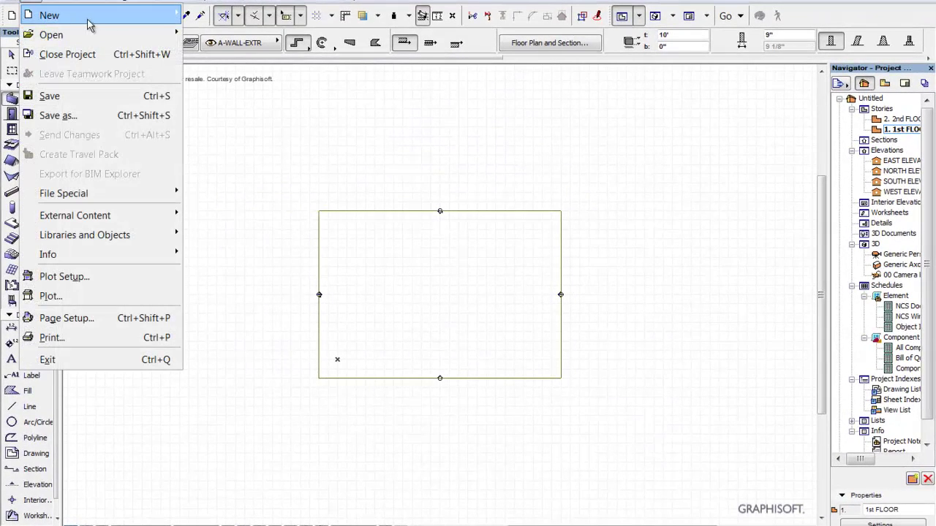
{"action": "mouse_move", "coordinate": [121, 16]}
{"action": "left_click", "coordinate": [211, 15]}
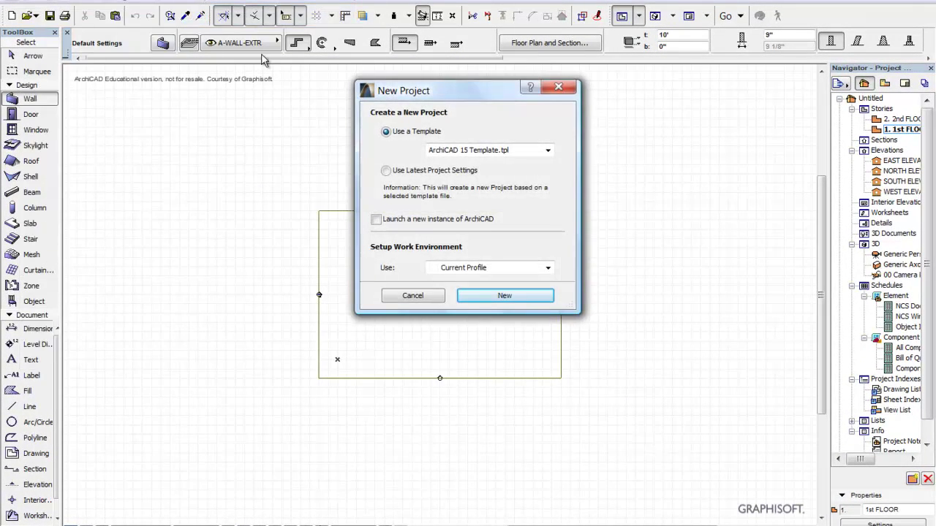
{"action": "left_click", "coordinate": [549, 271]}
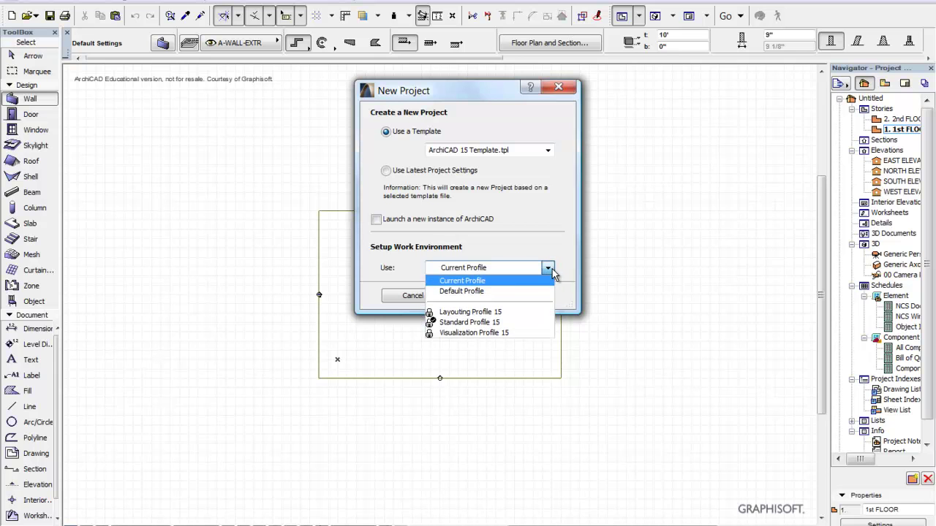
{"action": "left_click", "coordinate": [485, 322]}
{"action": "left_click", "coordinate": [507, 294]}
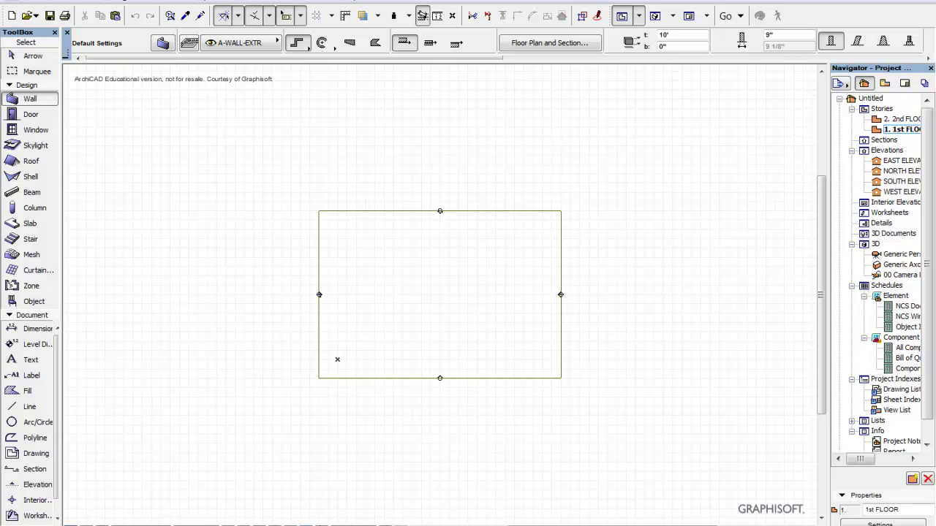
- Create a new layer named A-EXISTING in the layer settings
{"action": "key", "text": "ctrl+apostrophe"}
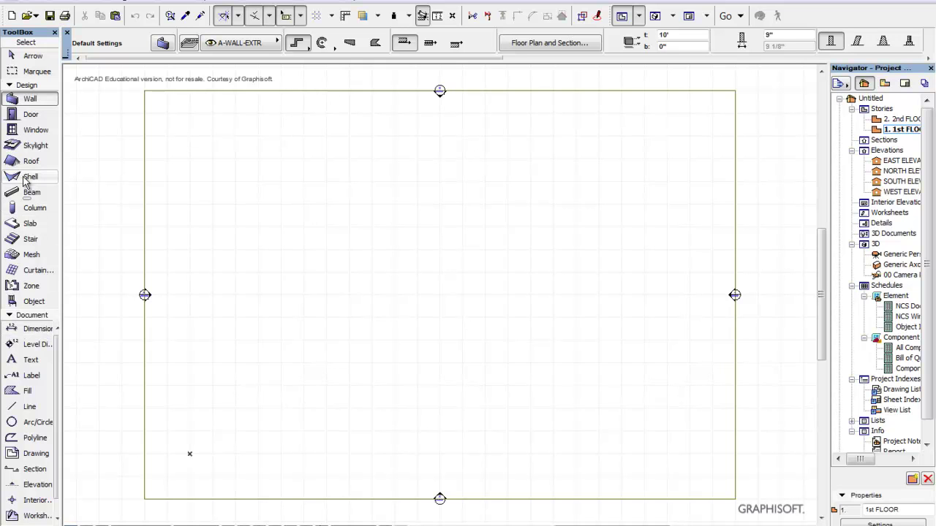
{"action": "left_click", "coordinate": [163, 44]}
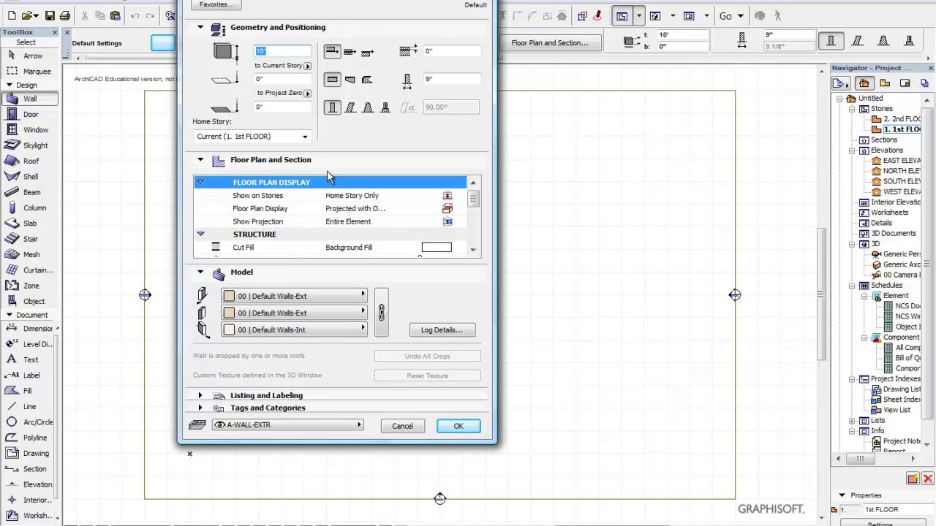
{"action": "left_click", "coordinate": [402, 426]}
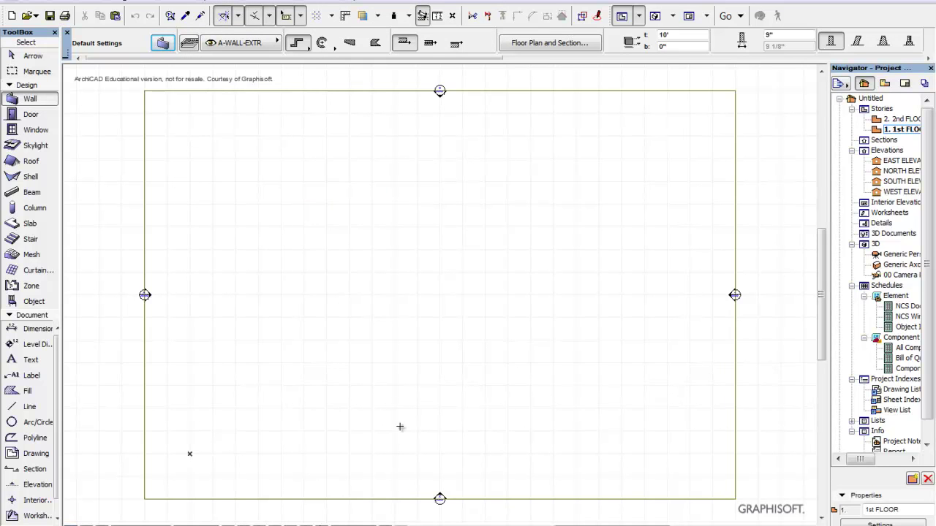
{"action": "key", "text": "ctrl+l"}
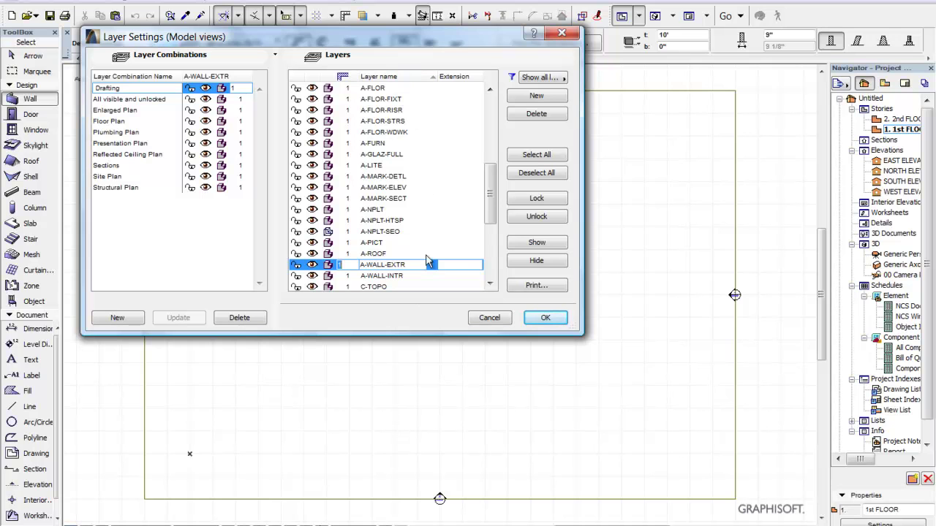
{"action": "left_click", "coordinate": [542, 96]}
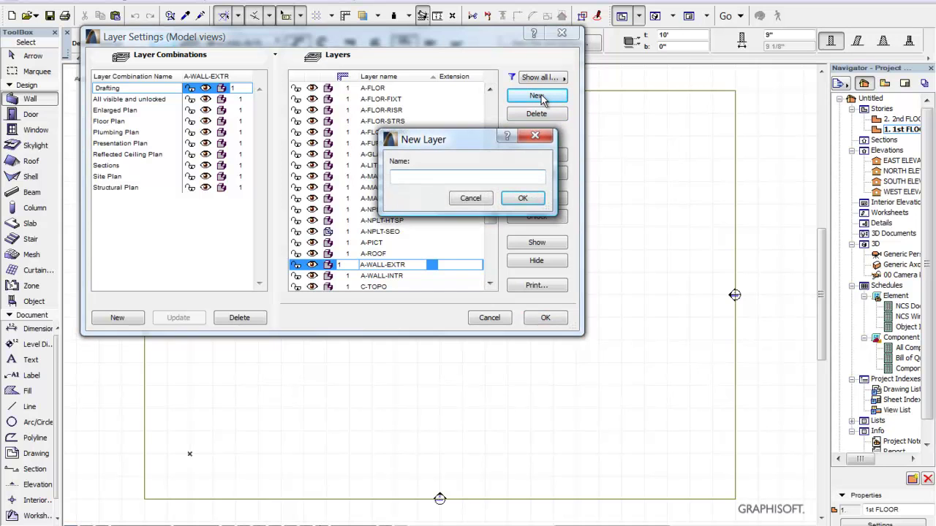
{"action": "type", "text": "A-EXISTING"}
{"action": "left_click", "coordinate": [519, 200]}
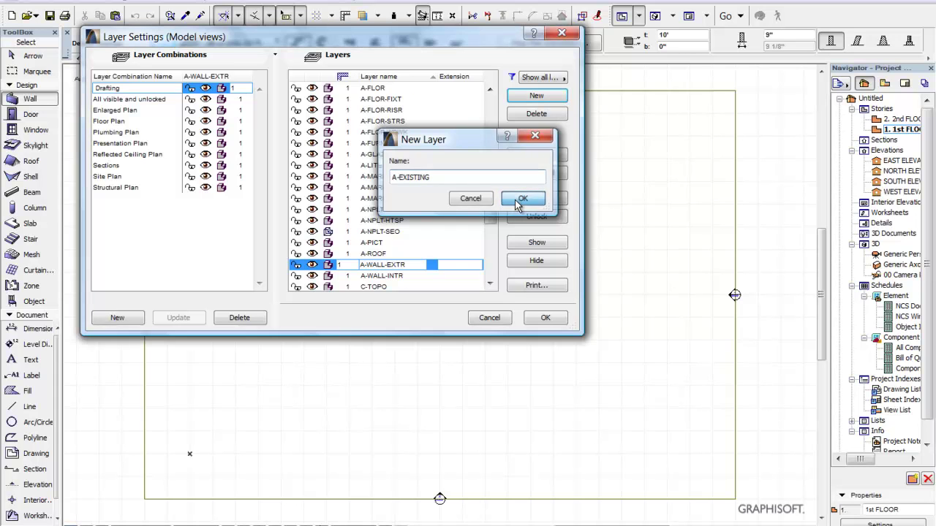
{"action": "left_click", "coordinate": [544, 320]}
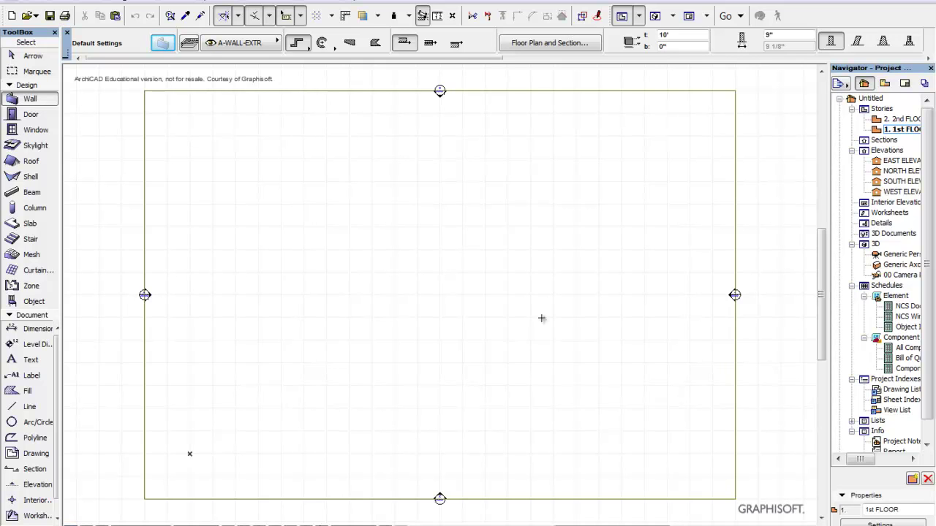
- Set the default wall height to 9' and the wall thickness to 6"
{"action": "double_click", "coordinate": [31, 100]}
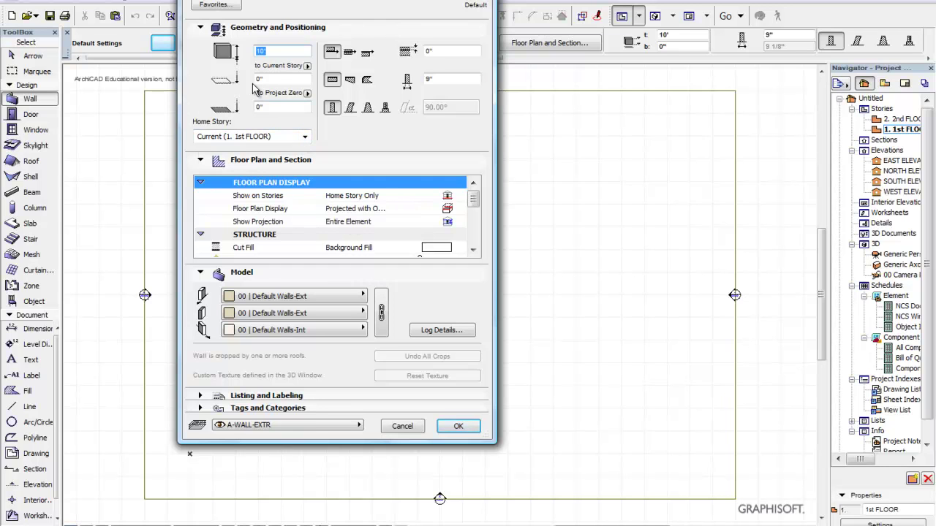
{"action": "left_click", "coordinate": [216, 4]}
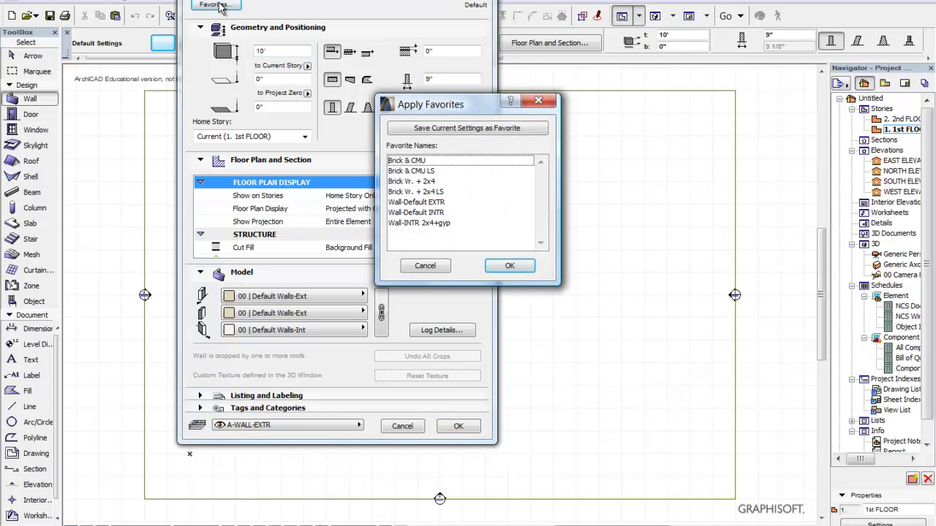
{"action": "left_click", "coordinate": [424, 268]}
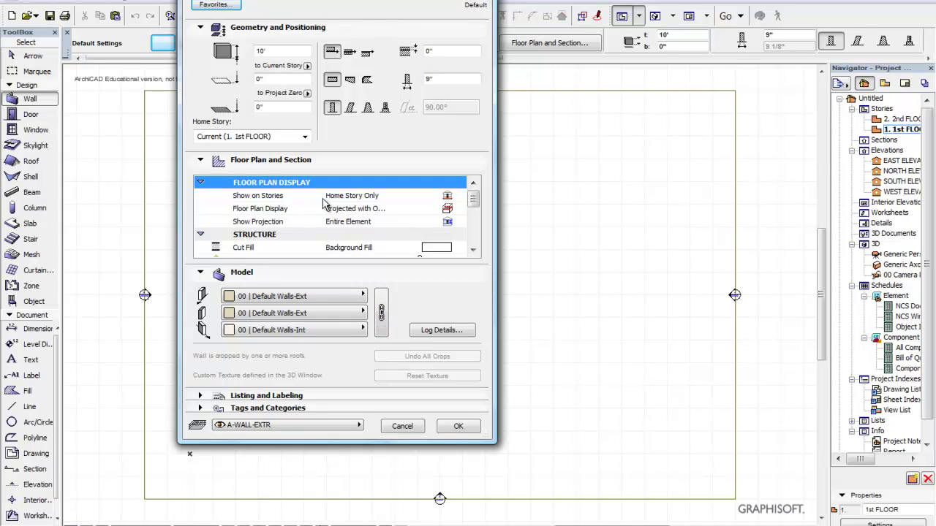
{"action": "left_click", "coordinate": [282, 51]}
{"action": "key", "text": "BackSpace"}
{"action": "key", "text": "BackSpace"}
{"action": "key", "text": "BackSpace"}
{"action": "type", "text": "9"}
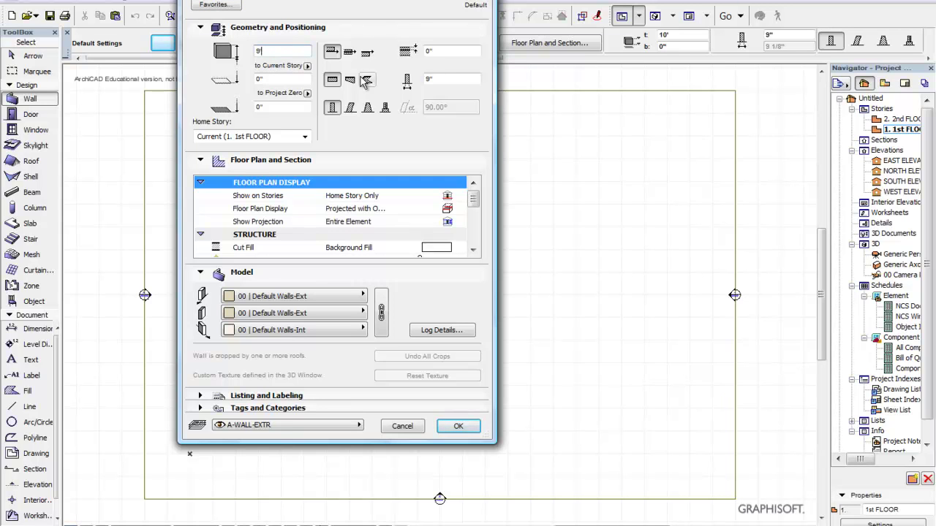
{"action": "type", "text": "'"}
{"action": "left_click", "coordinate": [440, 80]}
{"action": "key", "text": "BackSpace"}
{"action": "key", "text": "BackSpace"}
{"action": "type", "text": "6\""}
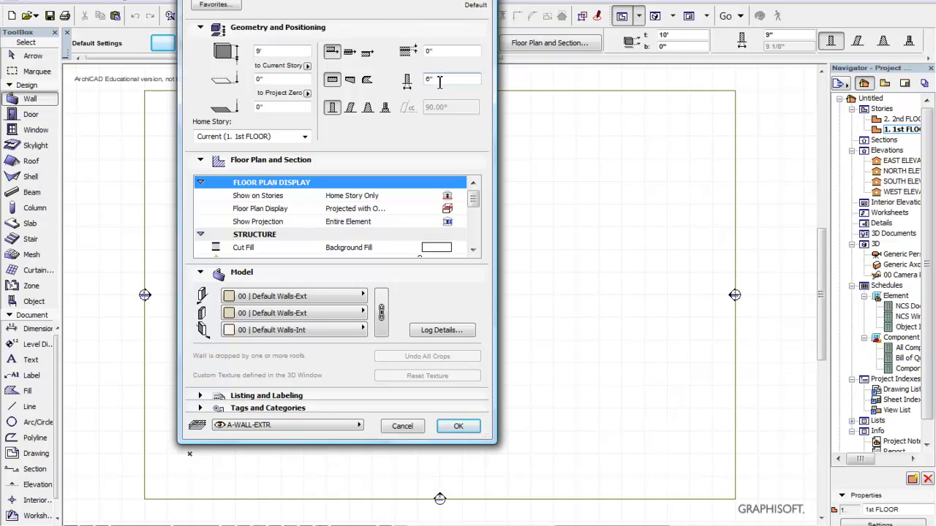
- Set the wall's cut fill to 04 | Block Masonry and its outside surface material to 04 | CMU-16"x8"
{"action": "left_click", "coordinate": [446, 250]}
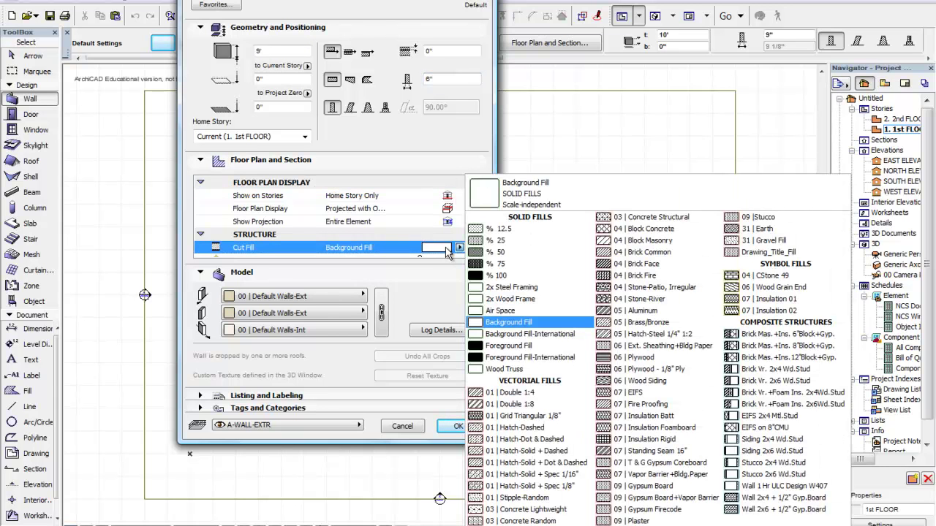
{"action": "left_click", "coordinate": [662, 244]}
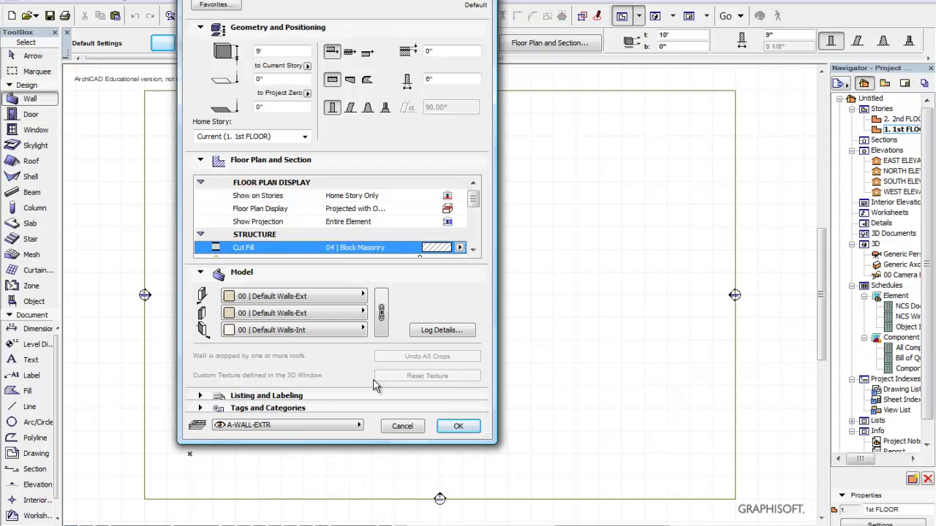
{"action": "left_click", "coordinate": [364, 293]}
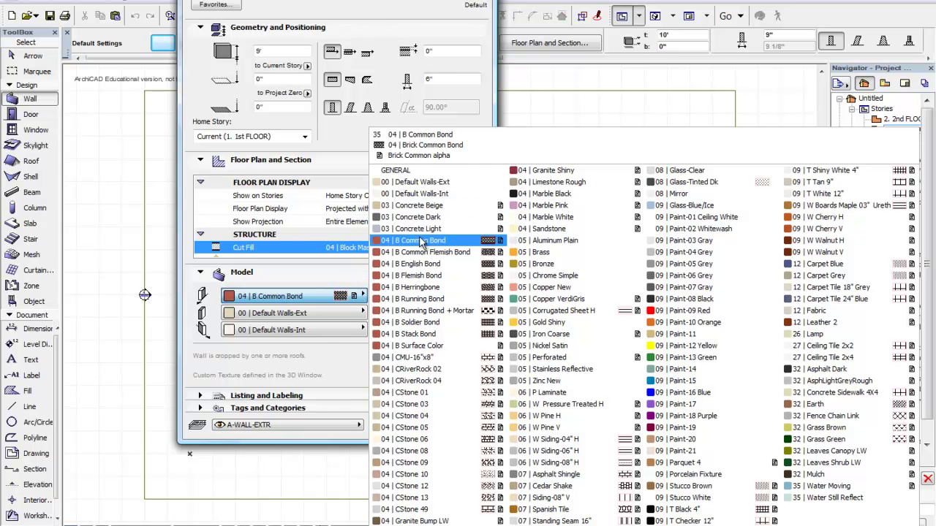
{"action": "left_click", "coordinate": [429, 359]}
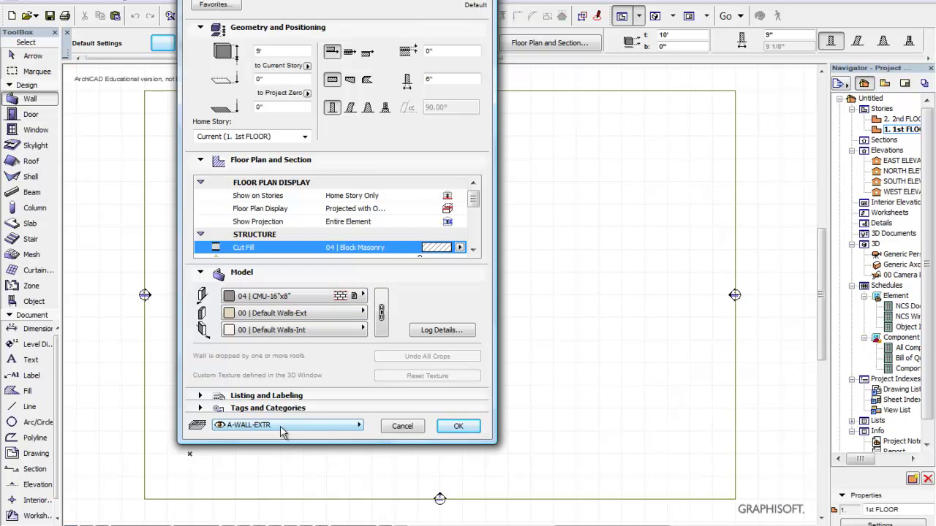
- Assign the default wall to the A-EXISTING layer and save its settings as a favorite named A-WALLCMU6"
{"action": "left_click", "coordinate": [359, 427]}
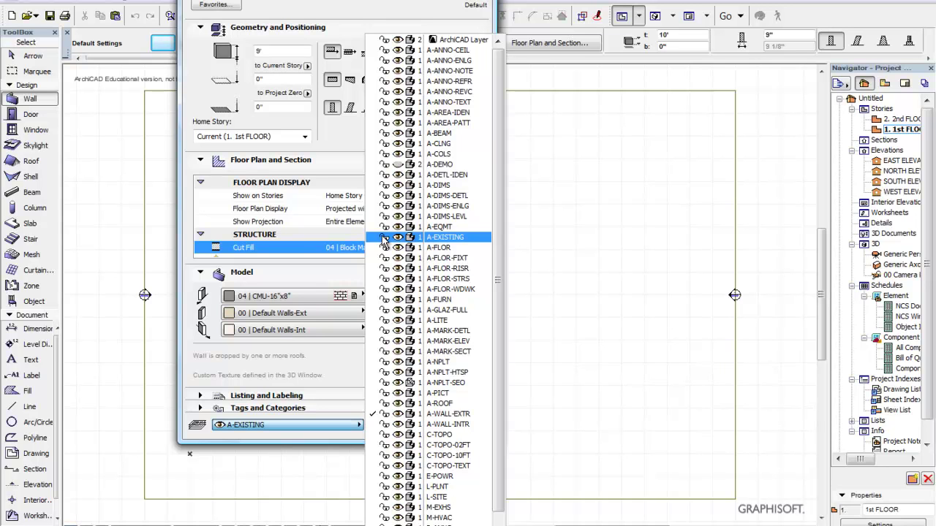
{"action": "left_click", "coordinate": [446, 239]}
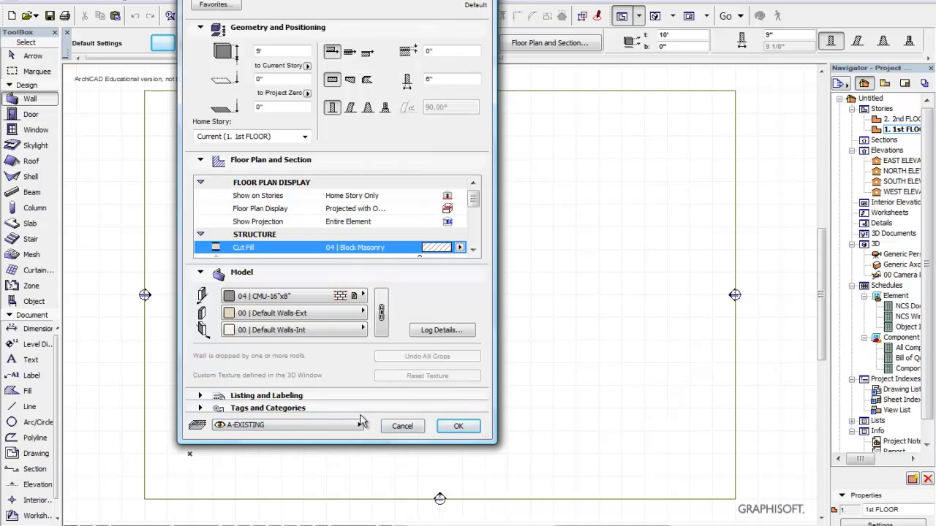
{"action": "left_click", "coordinate": [218, 5]}
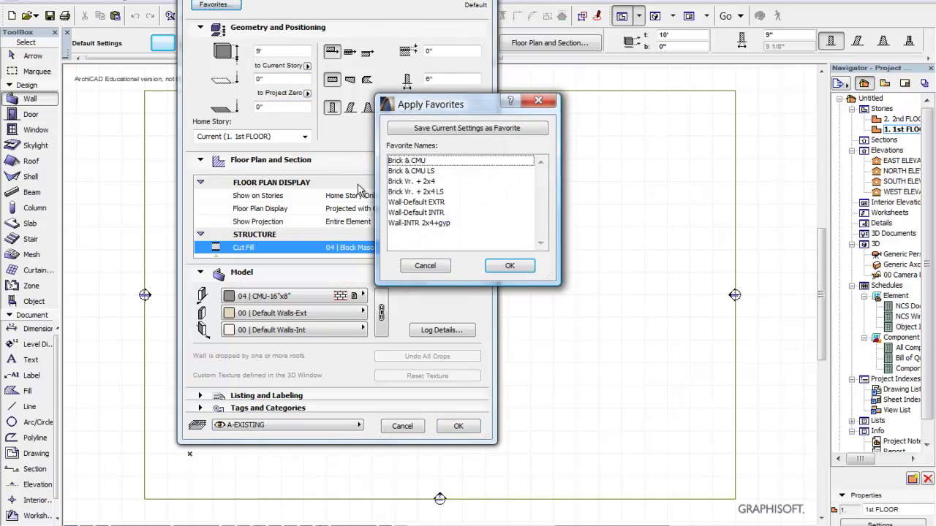
{"action": "left_click", "coordinate": [460, 128]}
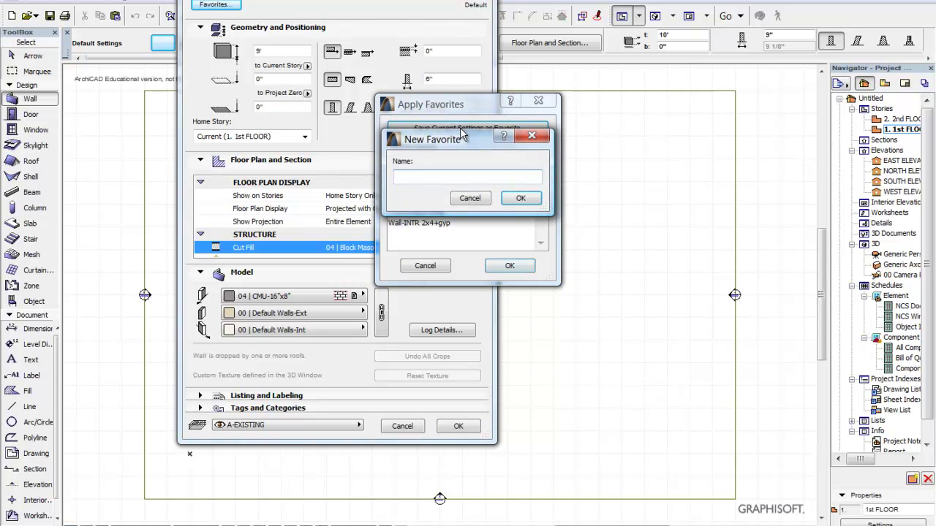
{"action": "type", "text": "A-WALLCMU6\""}
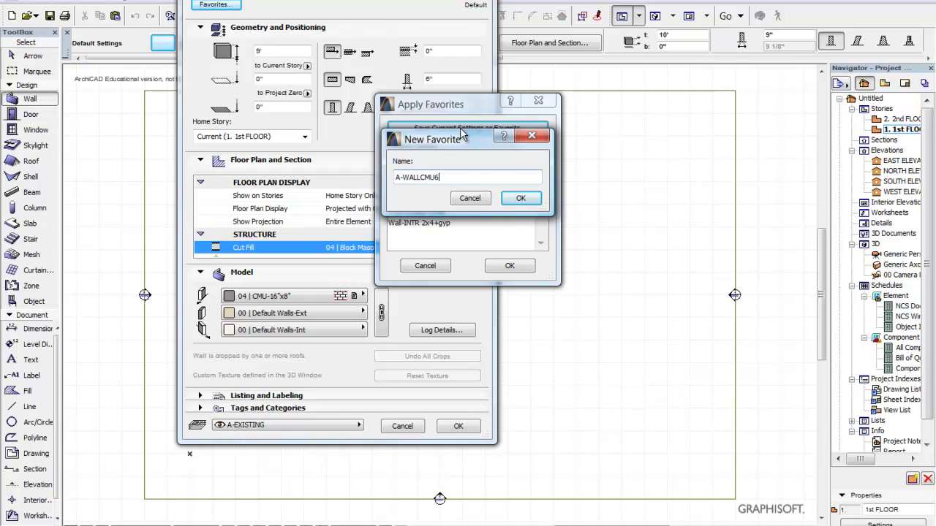
{"action": "left_click", "coordinate": [521, 199]}
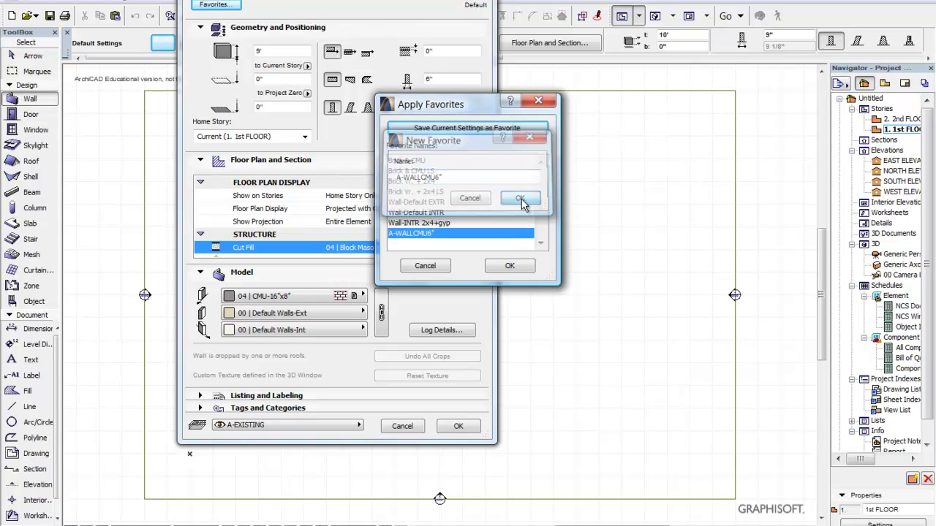
{"action": "left_click", "coordinate": [508, 269]}
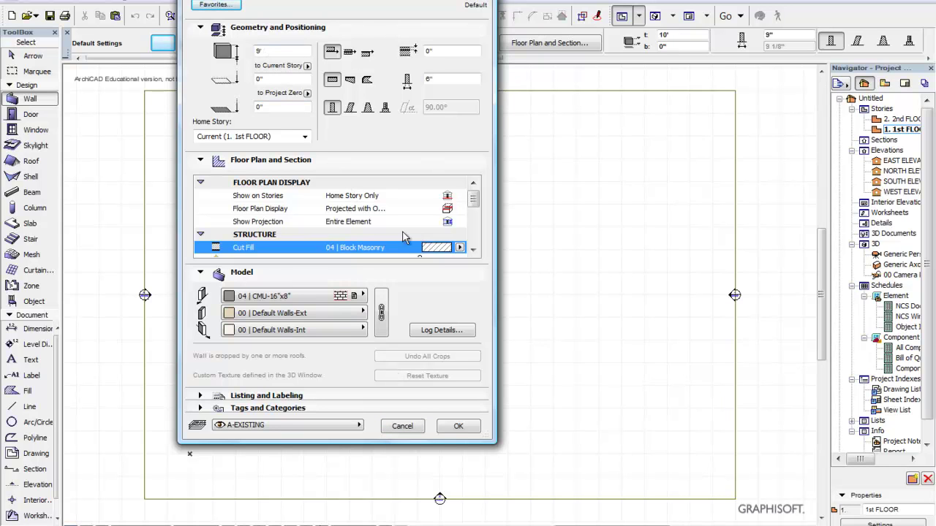
- Apply the A-WALLCMU6" favorite to the default wall and accept the wall settings
{"action": "left_click", "coordinate": [226, 5]}
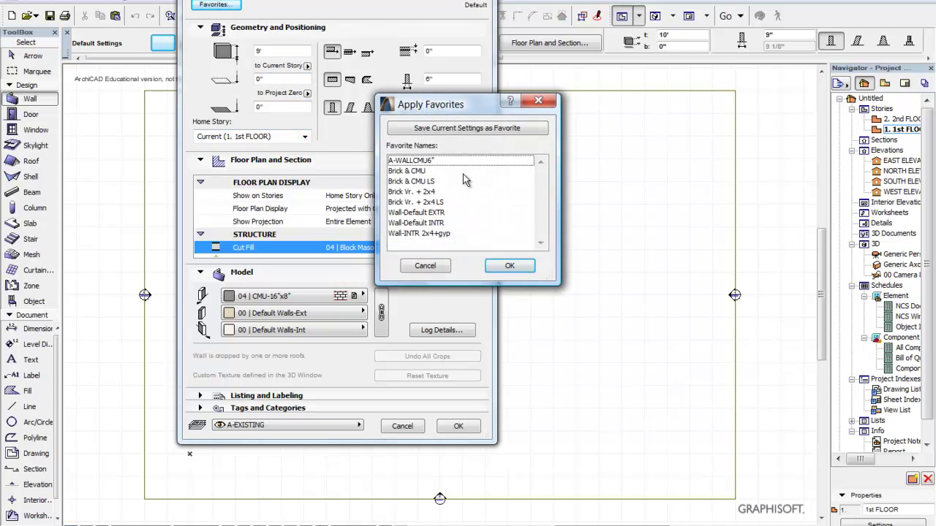
{"action": "left_click", "coordinate": [434, 162]}
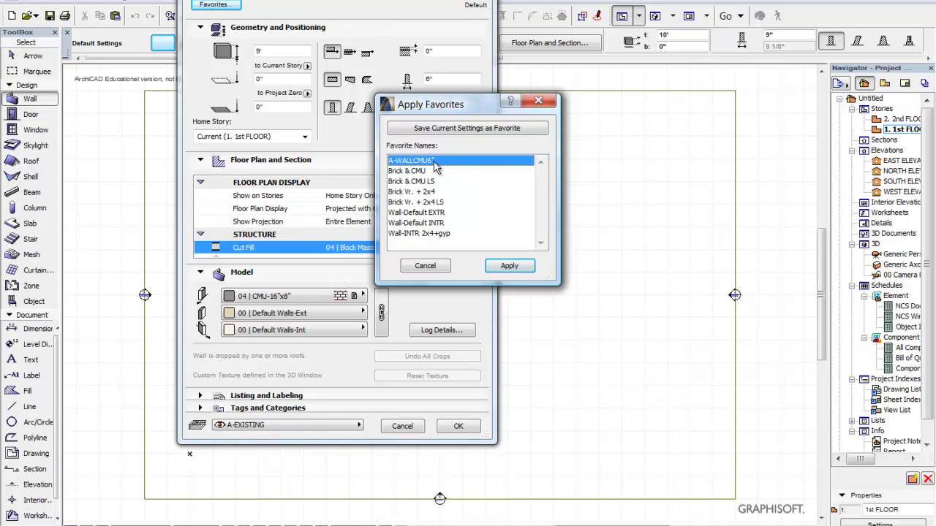
{"action": "left_click", "coordinate": [520, 263]}
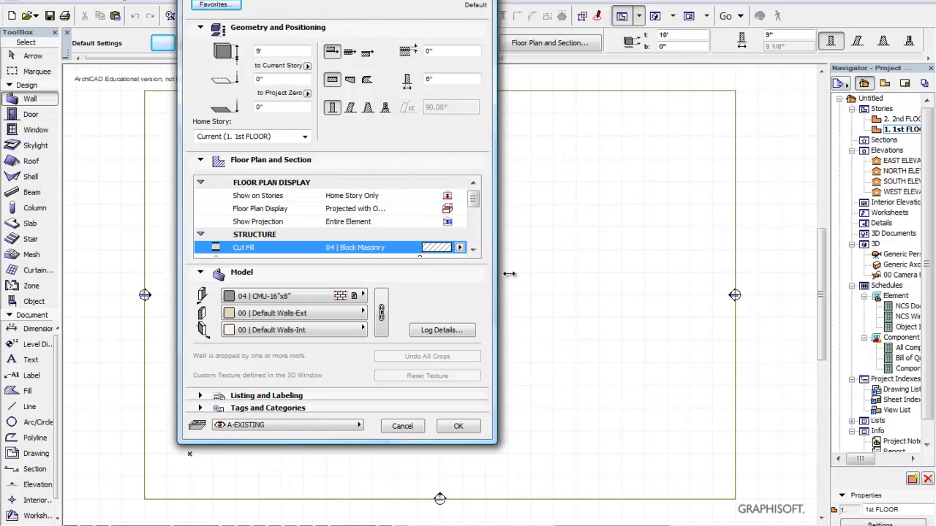
{"action": "left_click", "coordinate": [459, 428]}
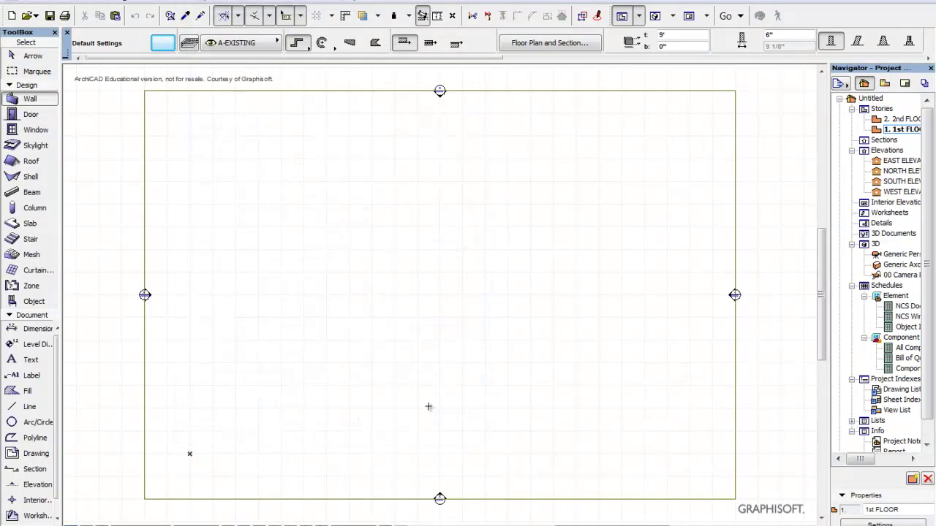
- Start a chained wall for the small building with a horizontal north wall running 26'-8" to the west
{"action": "left_click", "coordinate": [267, 181]}
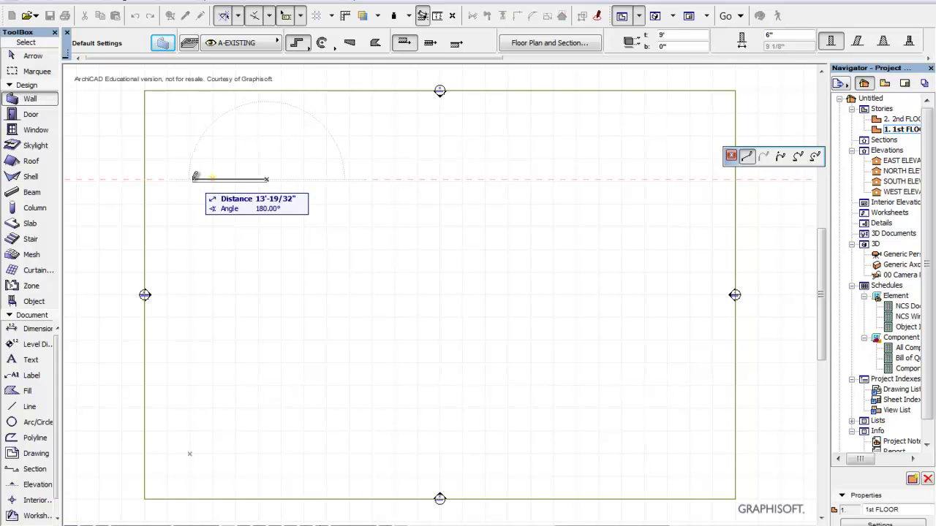
{"action": "type", "text": "26"}
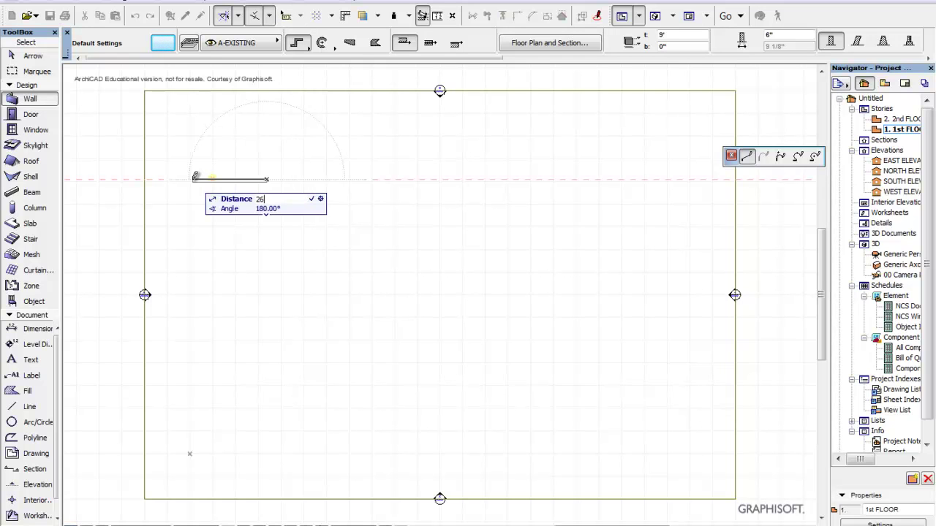
{"action": "type", "text": "8"}
{"action": "key", "text": "BackSpace"}
{"action": "type", "text": "-8"}
{"action": "key", "text": "Return"}
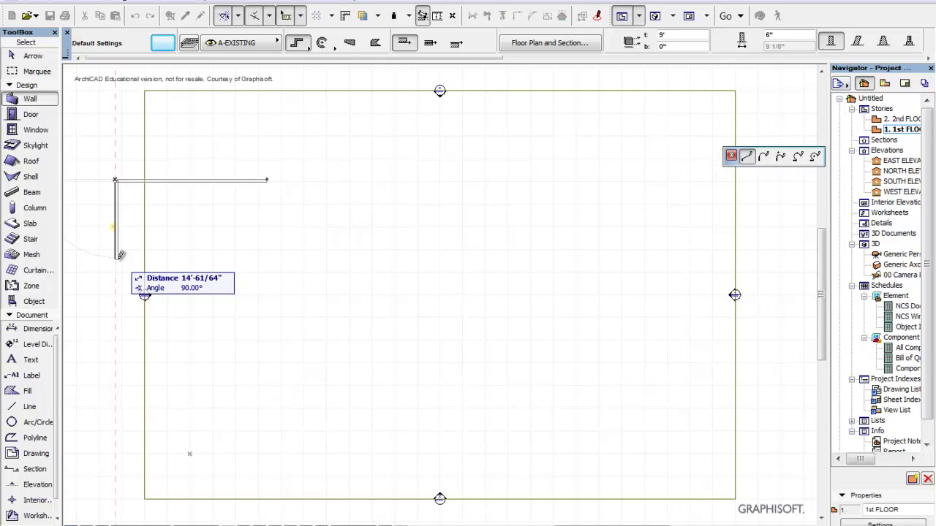
- Continue the small building's walls 26' south and 26'-8" east, and close the outline at the starting corner
{"action": "type", "text": "26"}
{"action": "key", "text": "Return"}
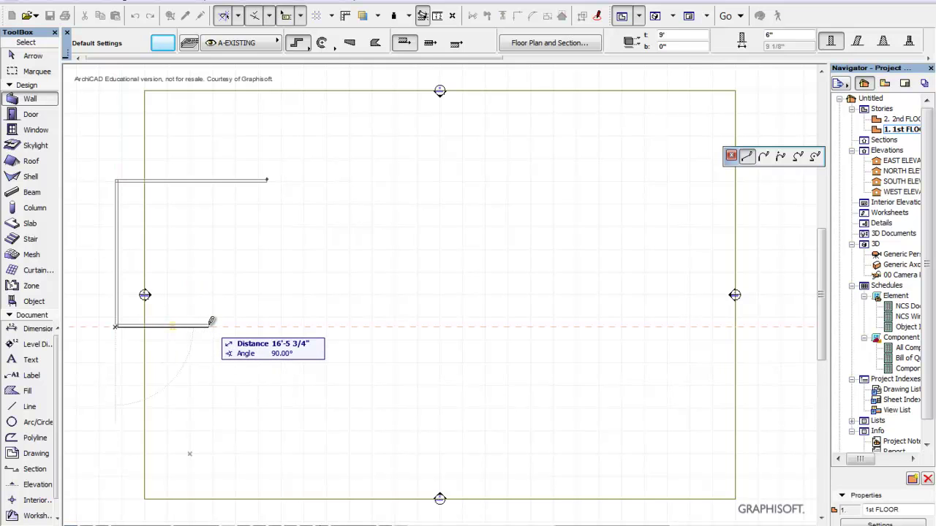
{"action": "type", "text": "26"}
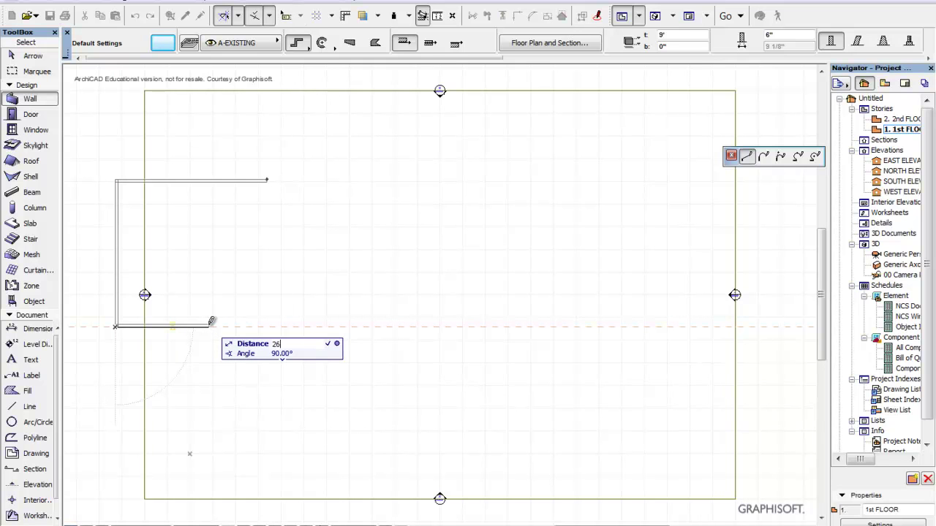
{"action": "type", "text": "-8"}
{"action": "key", "text": "Return"}
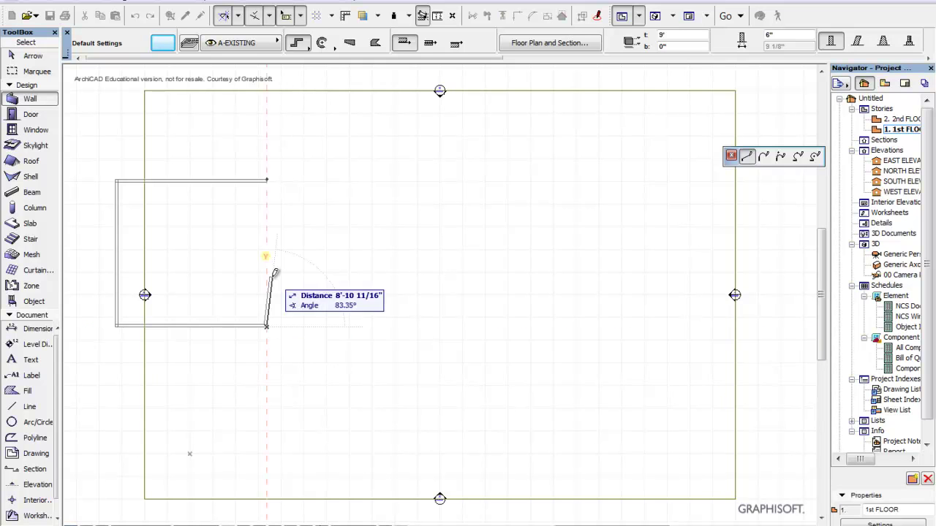
{"action": "left_click", "coordinate": [267, 179]}
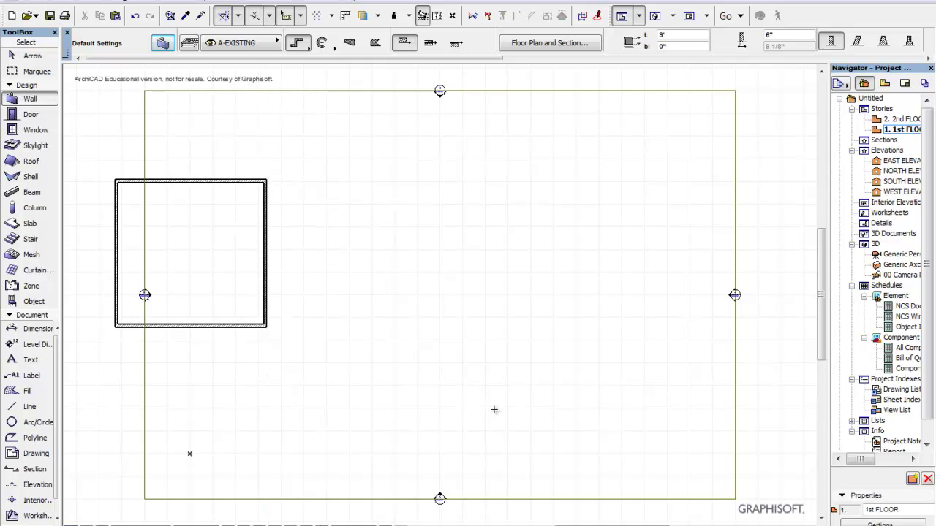
- Start the second building's chained wall east of the small building with a west wall running 78' south
{"action": "left_click_drag", "start_coordinate": [826, 267], "coordinate": [827, 298]}
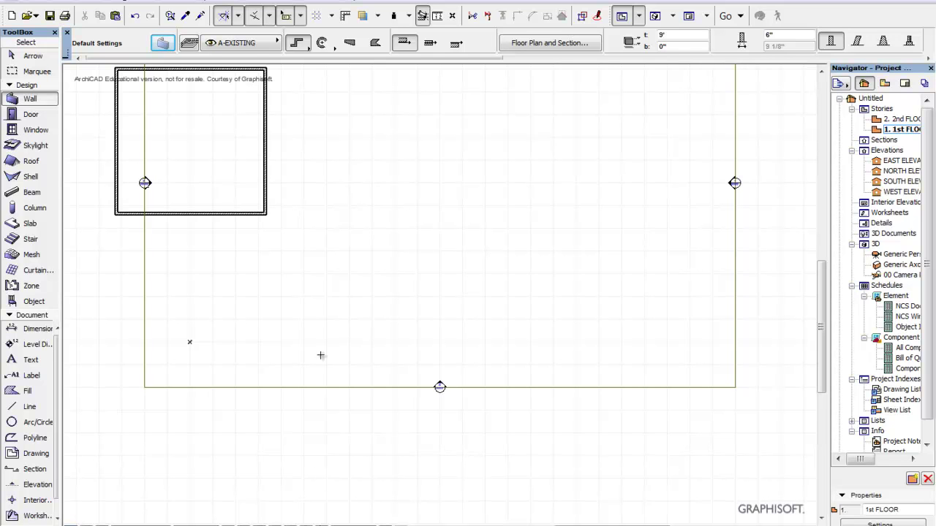
{"action": "left_click_drag", "start_coordinate": [819, 328], "coordinate": [810, 286]}
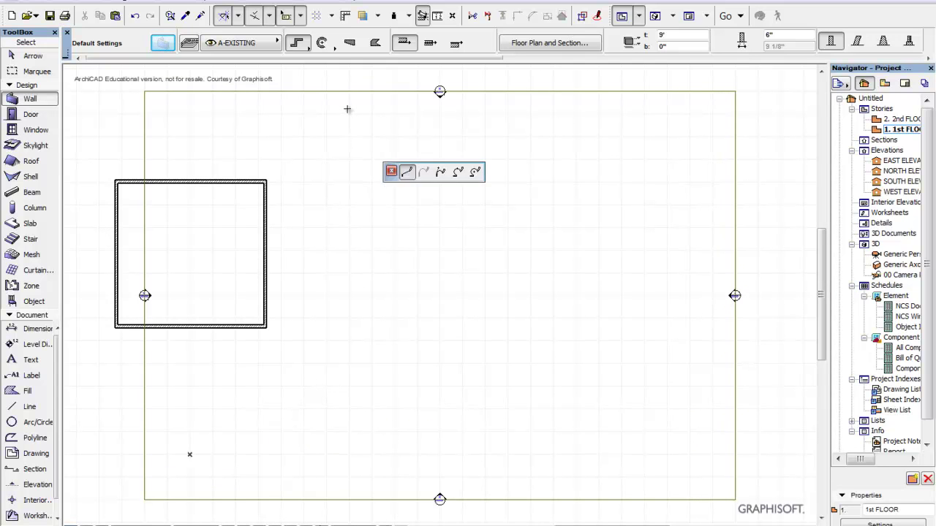
{"action": "left_click", "coordinate": [347, 109]}
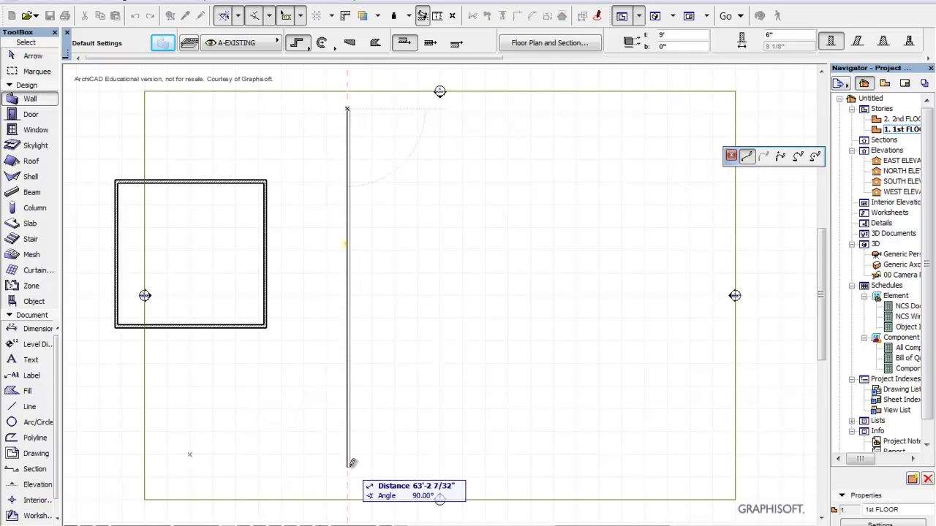
{"action": "key", "text": "Tab"}
{"action": "type", "text": "78"}
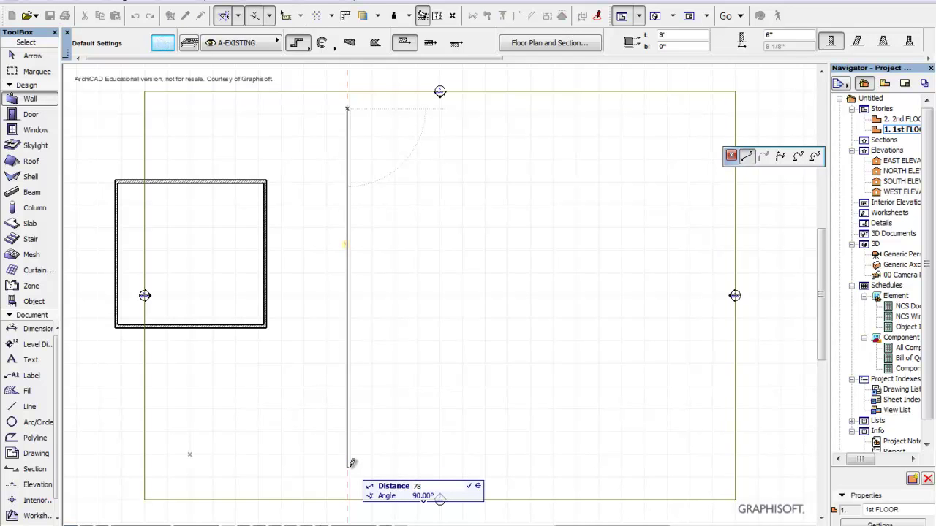
{"action": "key", "text": "Return"}
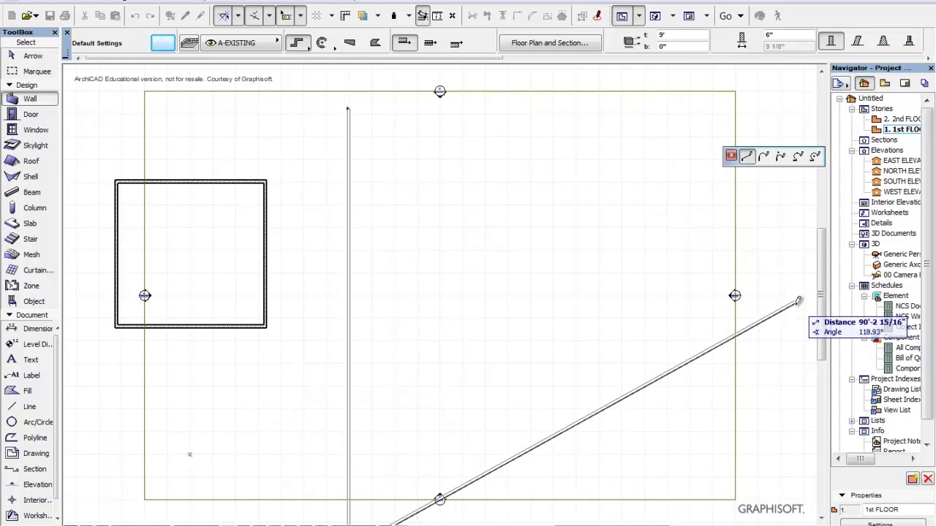
- Continue the second building's walls 22' east along its south end and 50' north
{"action": "left_click_drag", "start_coordinate": [822, 309], "coordinate": [822, 337]}
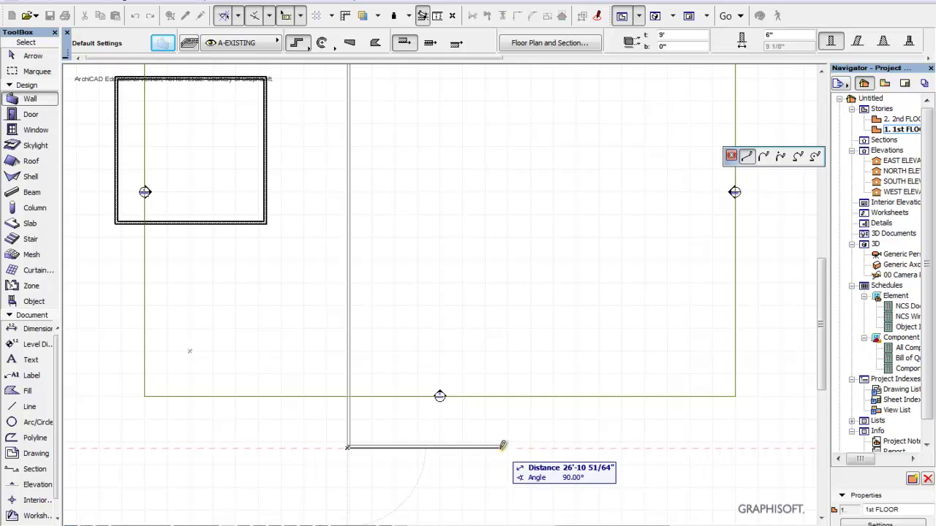
{"action": "type", "text": "22"}
{"action": "key", "text": "Return"}
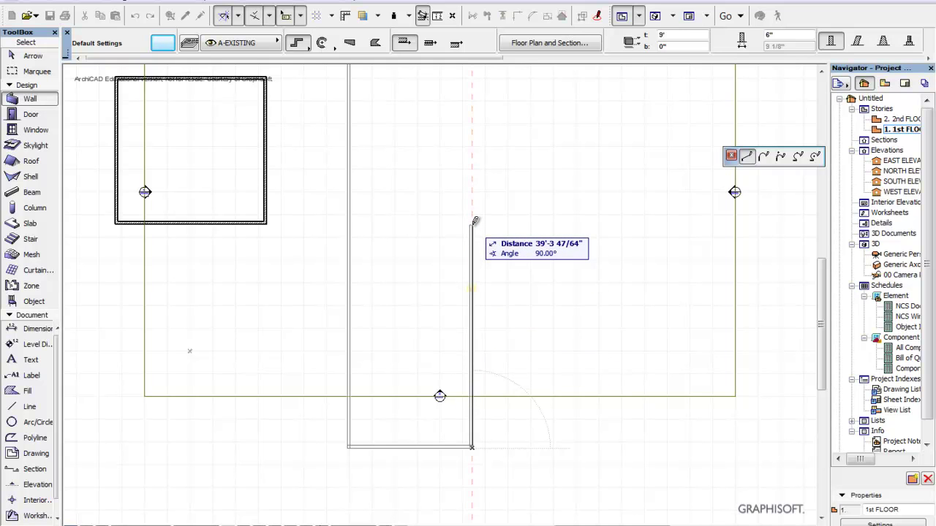
{"action": "type", "text": "50"}
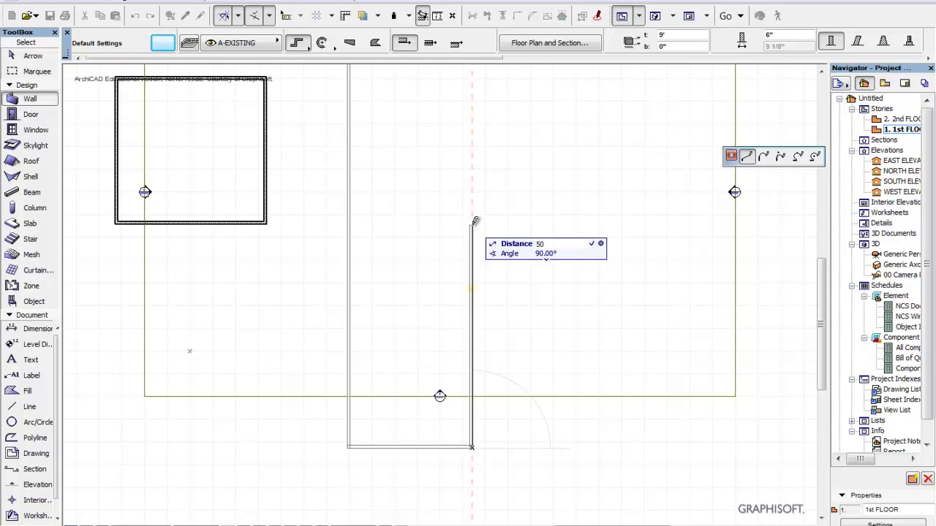
{"action": "key", "text": "Return"}
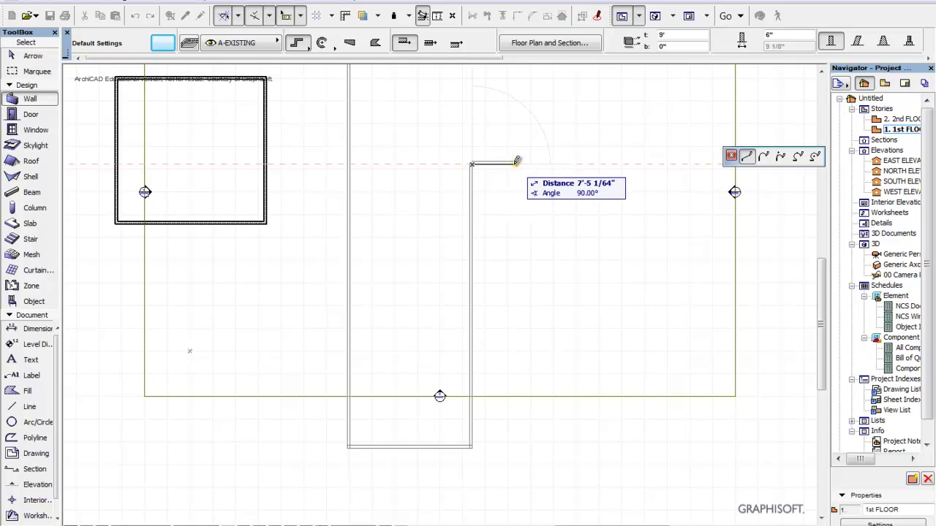
- Add the second building's stepped walls, 10' east and 12' north
{"action": "type", "text": "10"}
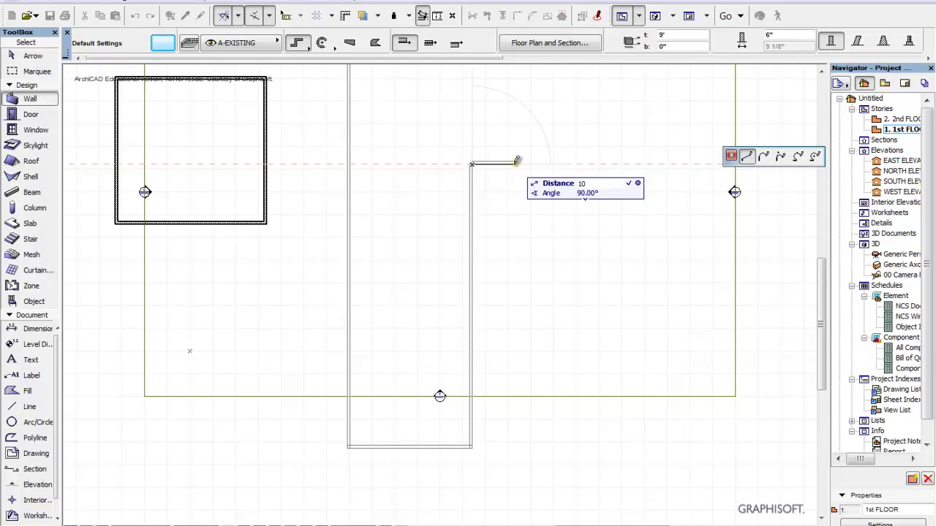
{"action": "key", "text": "Return"}
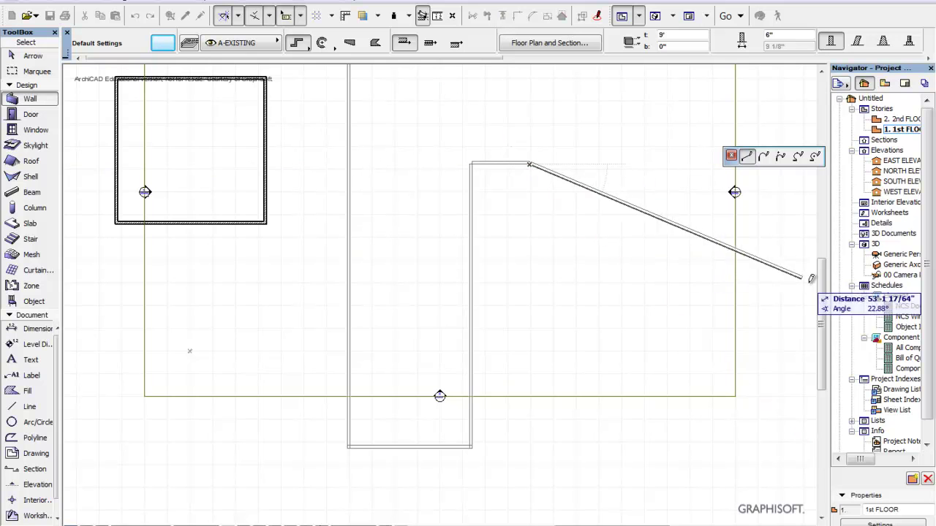
{"action": "scroll", "coordinate": [821, 268], "scroll_direction": "up", "scroll_amount": 5}
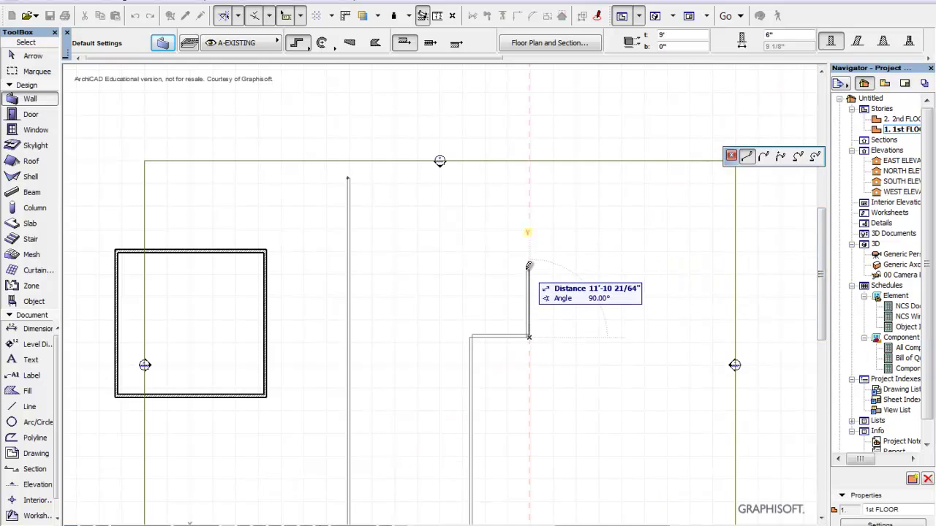
{"action": "type", "text": "12"}
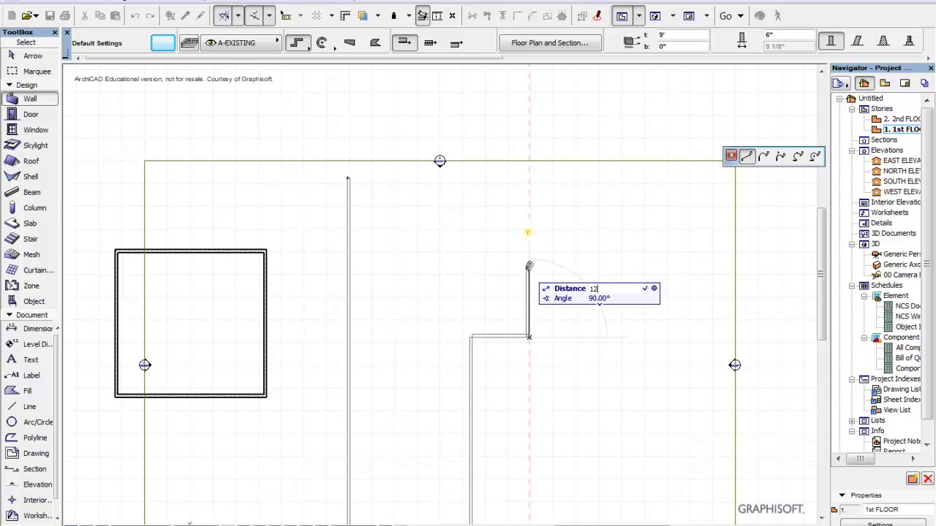
{"action": "key", "text": "Return"}
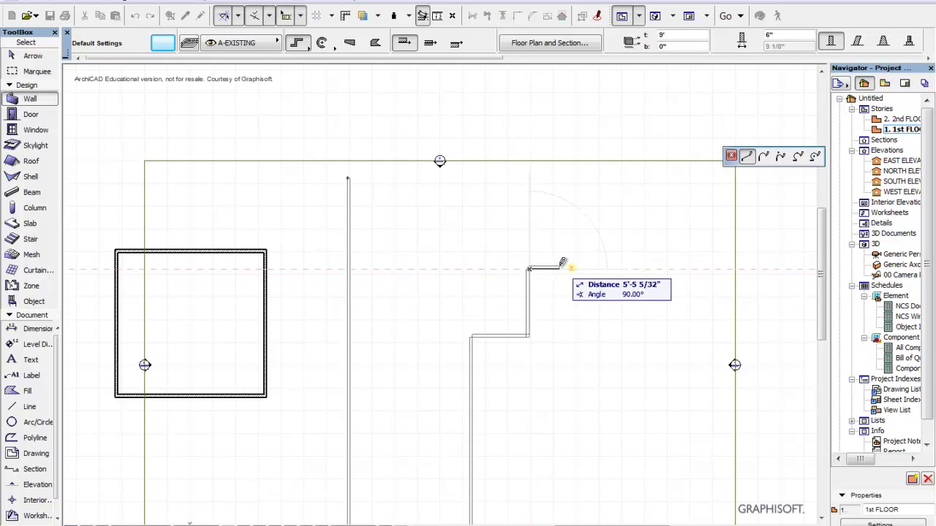
{"action": "type", "text": "10"}
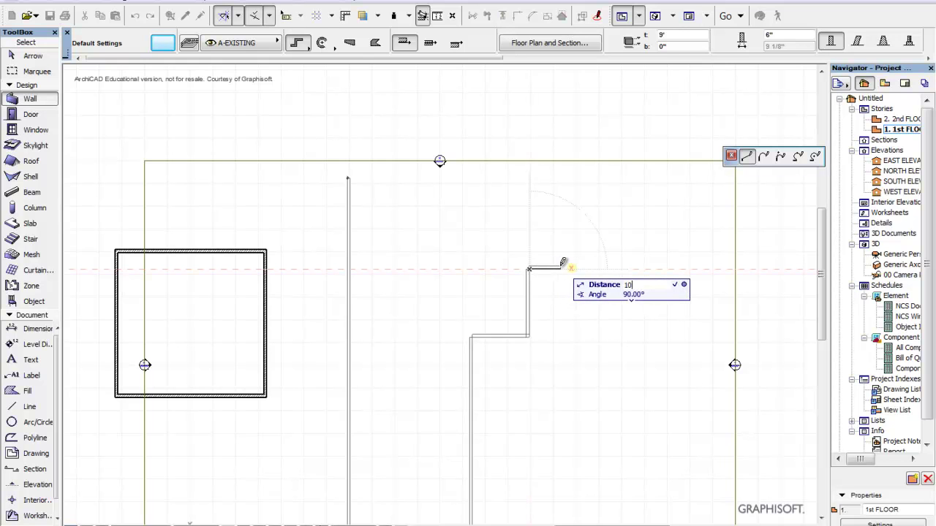
{"action": "key", "text": "Return"}
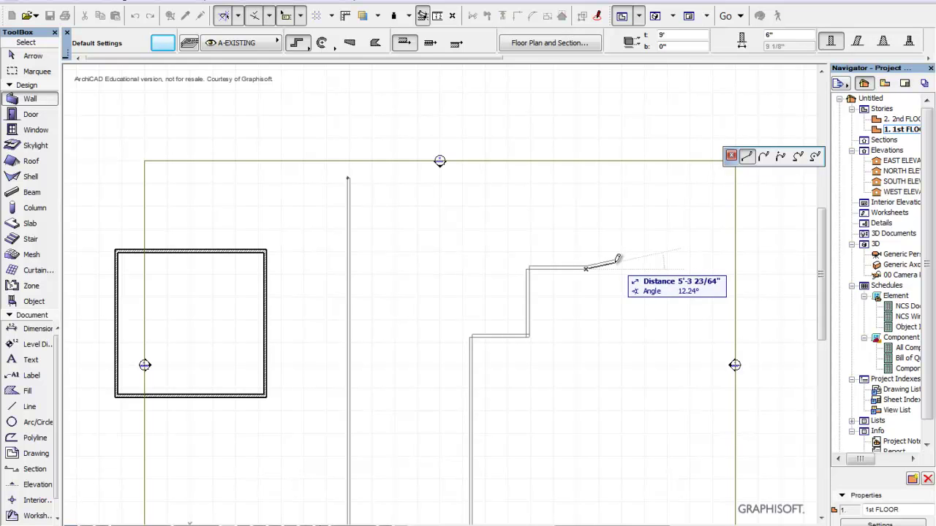
{"action": "key", "text": "BackSpace"}
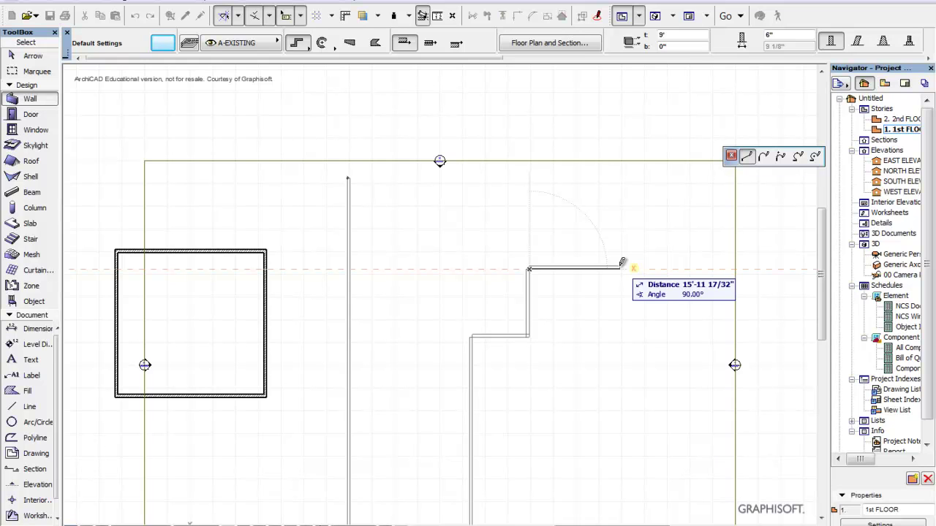
- Continue the second building's walls 2'-10" east and 16' north, and close the outline at its northwest starting corner
{"action": "type", "text": "2-10"}
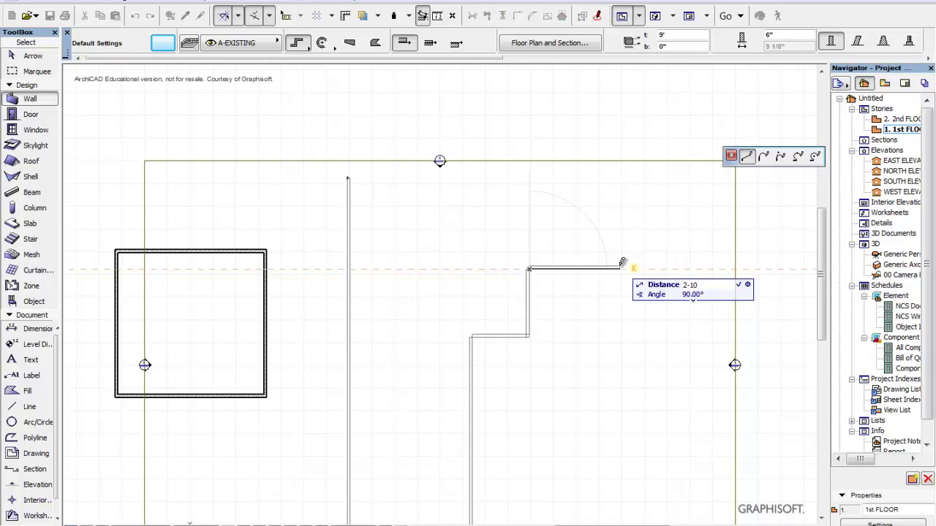
{"action": "key", "text": "Return"}
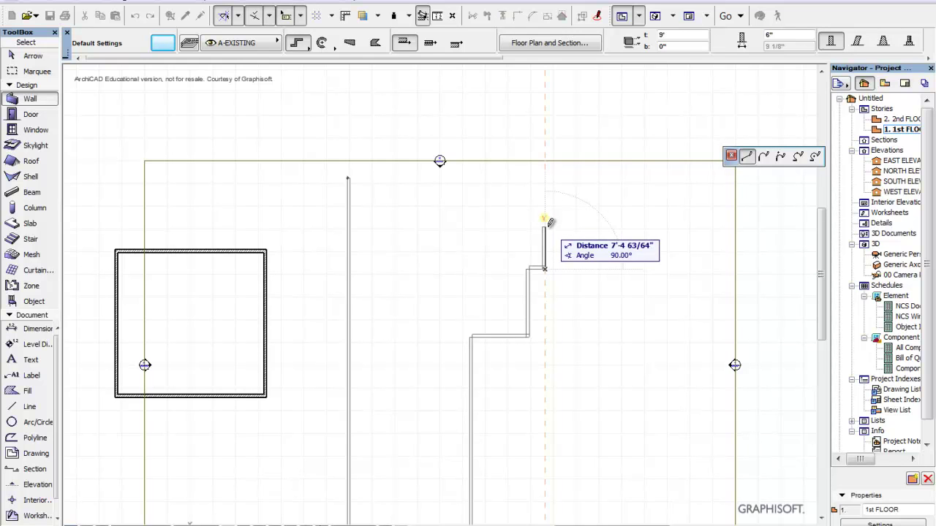
{"action": "type", "text": "16"}
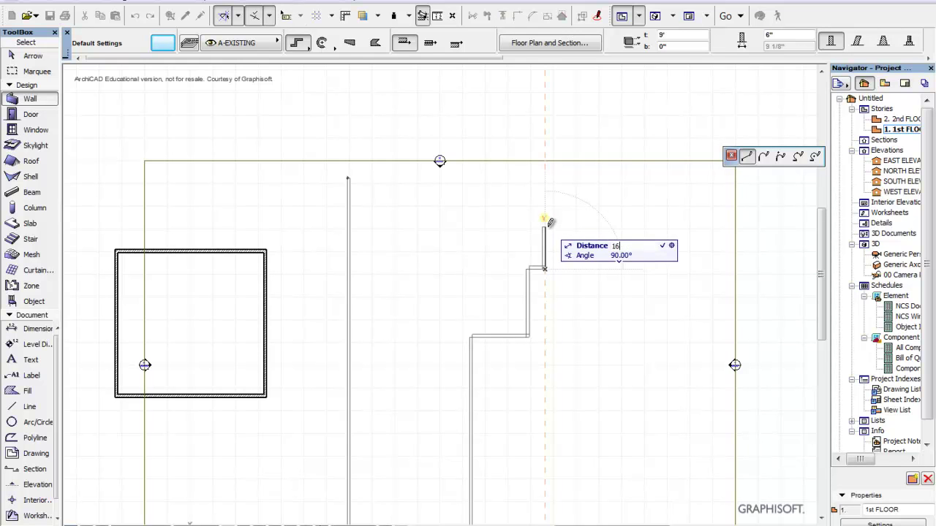
{"action": "key", "text": "Return"}
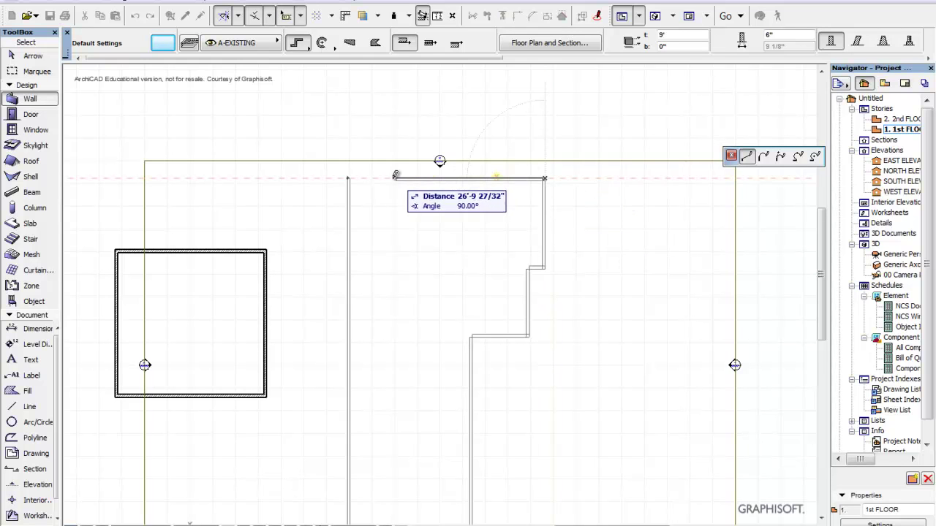
{"action": "left_click", "coordinate": [352, 177]}
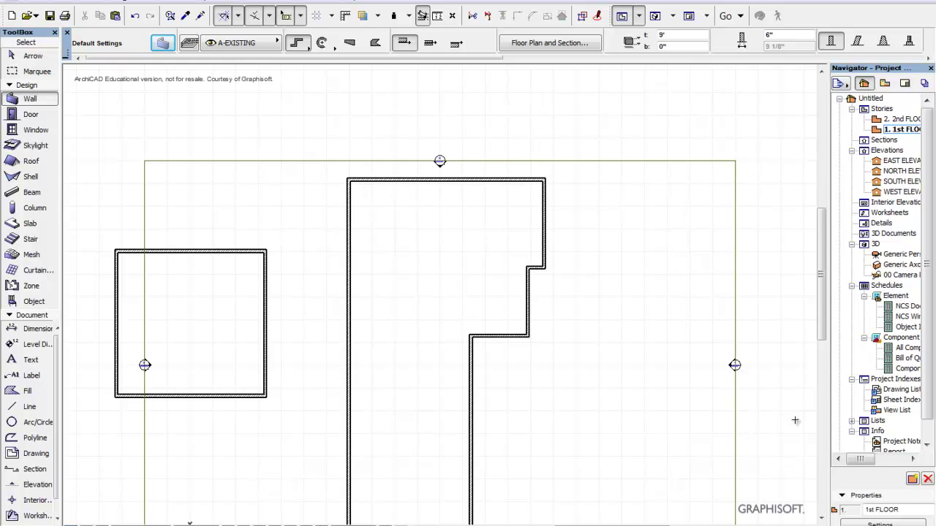
- Open the generic perspective 3D view and orbit around both buildings to examine their walls
{"action": "left_click_drag", "start_coordinate": [823, 282], "coordinate": [828, 321]}
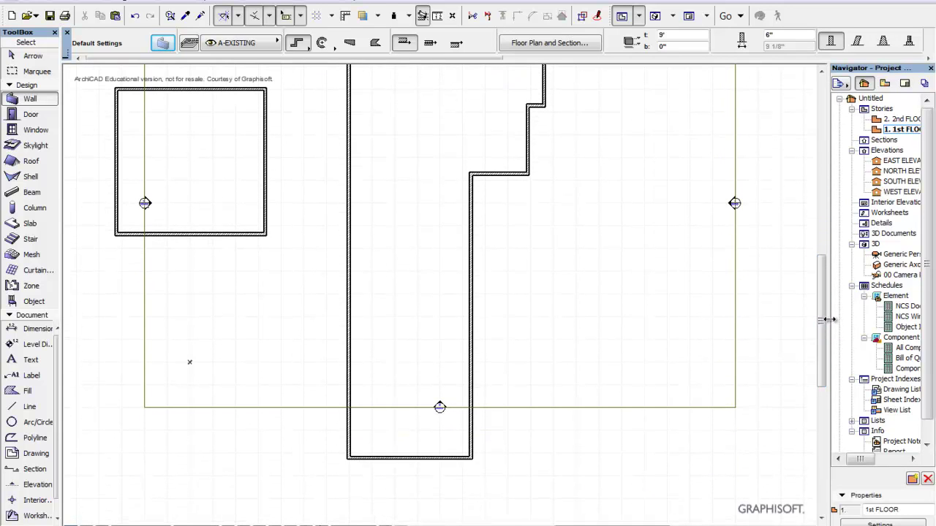
{"action": "double_click", "coordinate": [891, 260]}
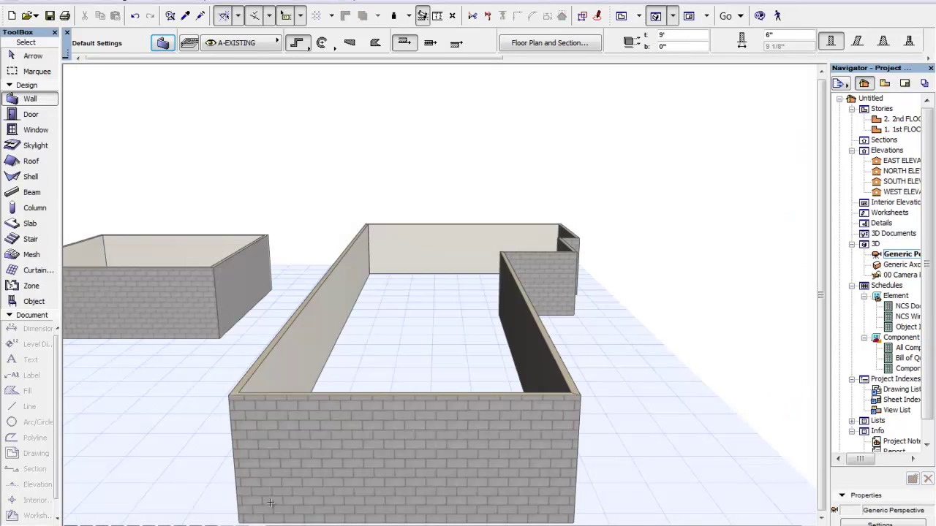
{"action": "key", "text": "o"}
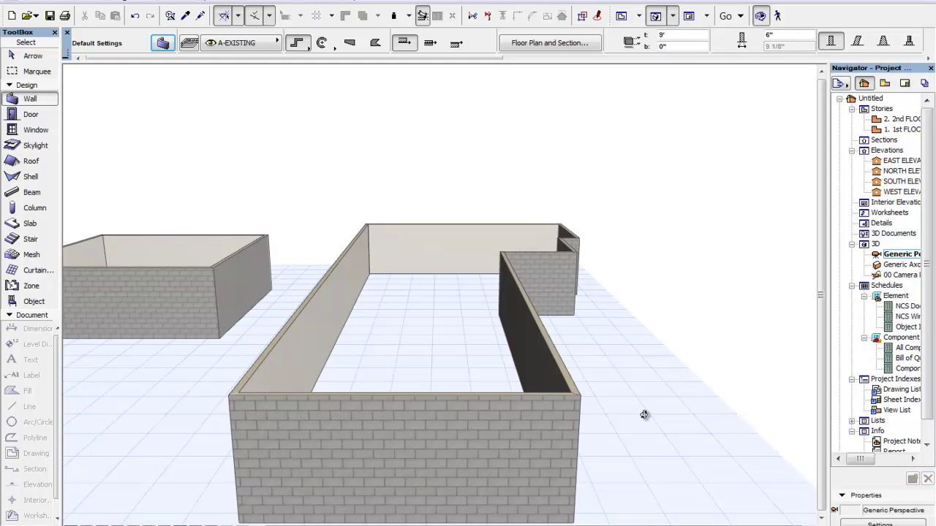
{"action": "left_click_drag", "start_coordinate": [644, 424], "coordinate": [493, 429]}
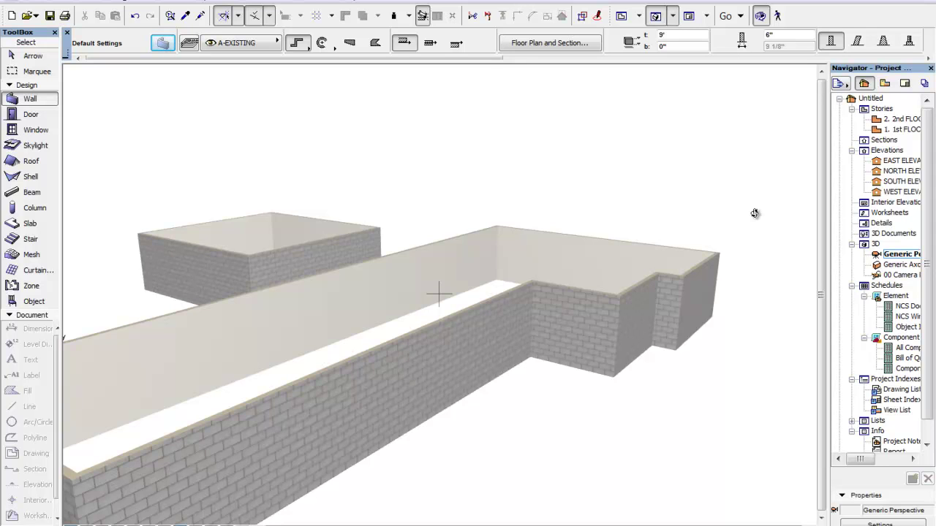
- On the 1st floor plan, place a 2.1 Conditioned Space zone in the stepped building, bounded by the inner edges of its walls
{"action": "double_click", "coordinate": [878, 130]}
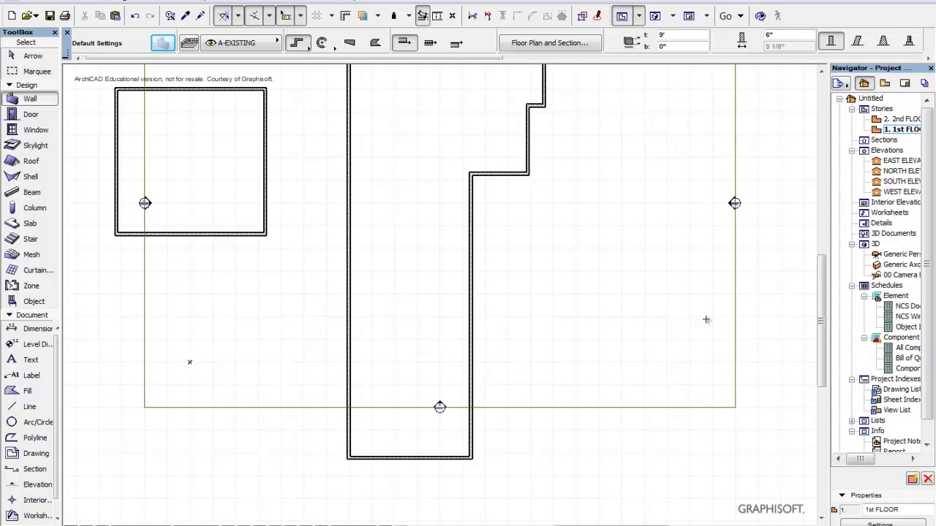
{"action": "mouse_move", "coordinate": [825, 320]}
{"action": "left_mouse_down"}
{"action": "mouse_move", "coordinate": [831, 286]}
{"action": "mouse_move", "coordinate": [829, 304]}
{"action": "left_mouse_up"}
{"action": "left_click", "coordinate": [20, 288]}
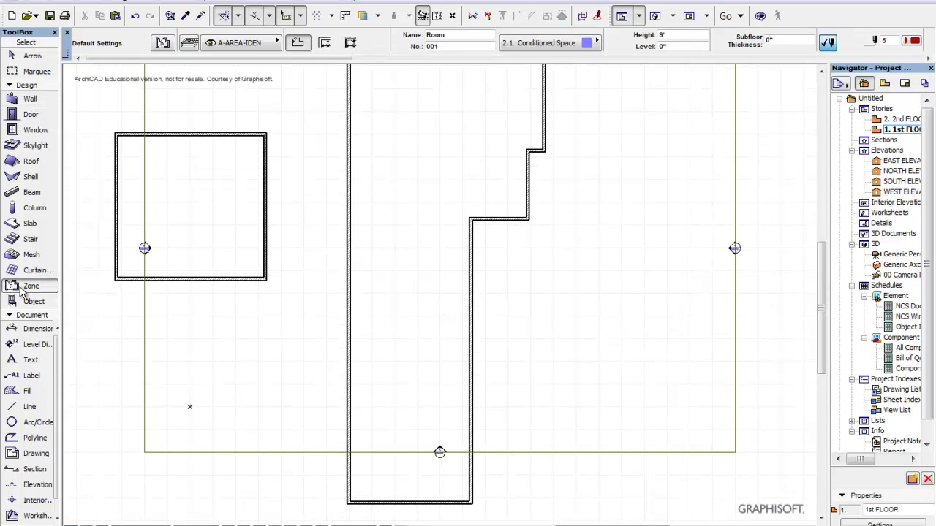
{"action": "left_click", "coordinate": [424, 188]}
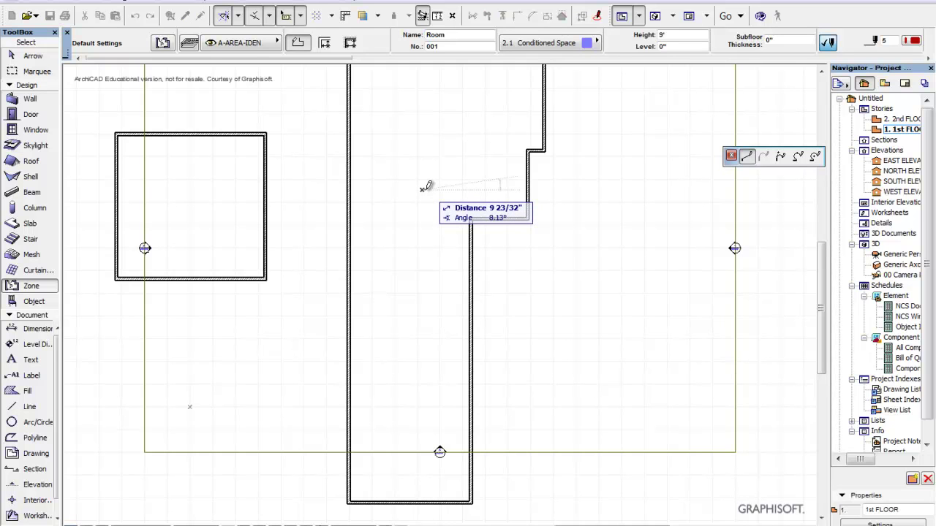
{"action": "key", "text": "Escape"}
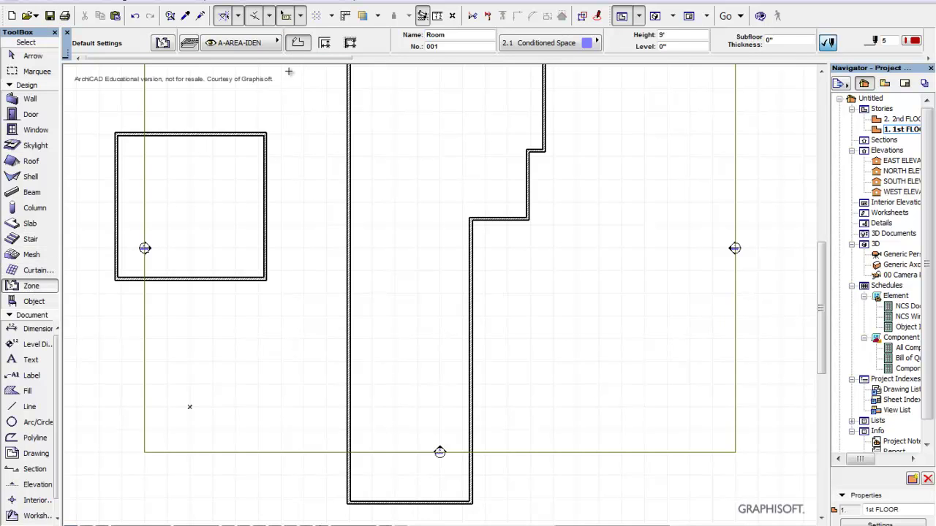
{"action": "left_click", "coordinate": [327, 44]}
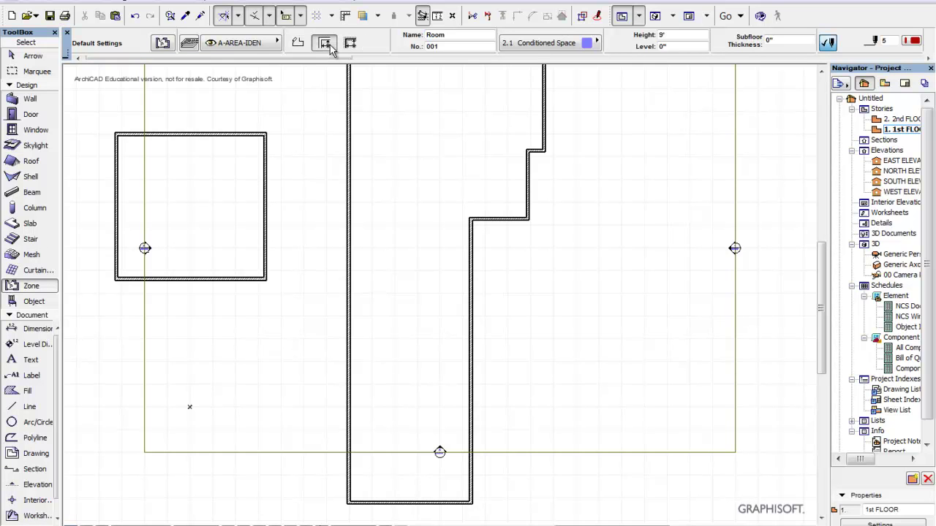
{"action": "left_click", "coordinate": [427, 152]}
{"action": "left_click", "coordinate": [428, 152]}
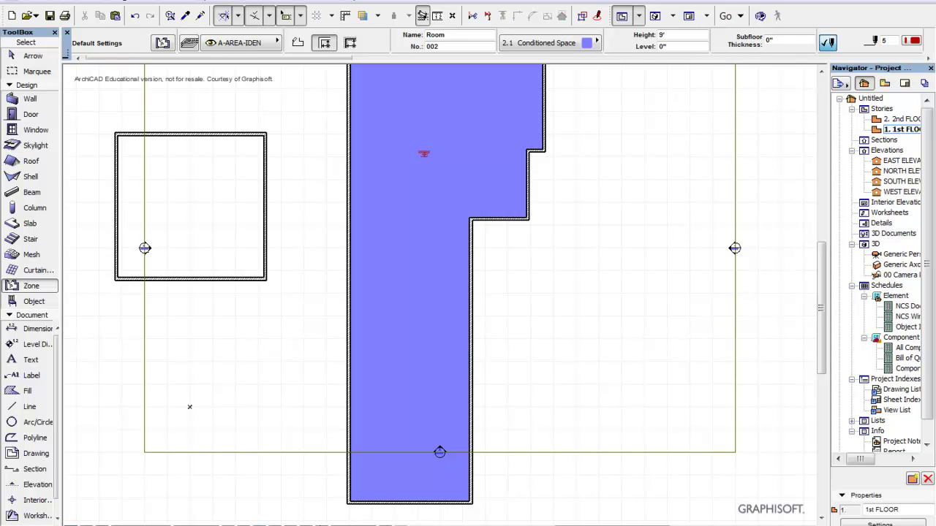
- Place a second 2.1 Conditioned Space zone inside the square building, using the same inner-edge boundary method
{"action": "left_click", "coordinate": [413, 164]}
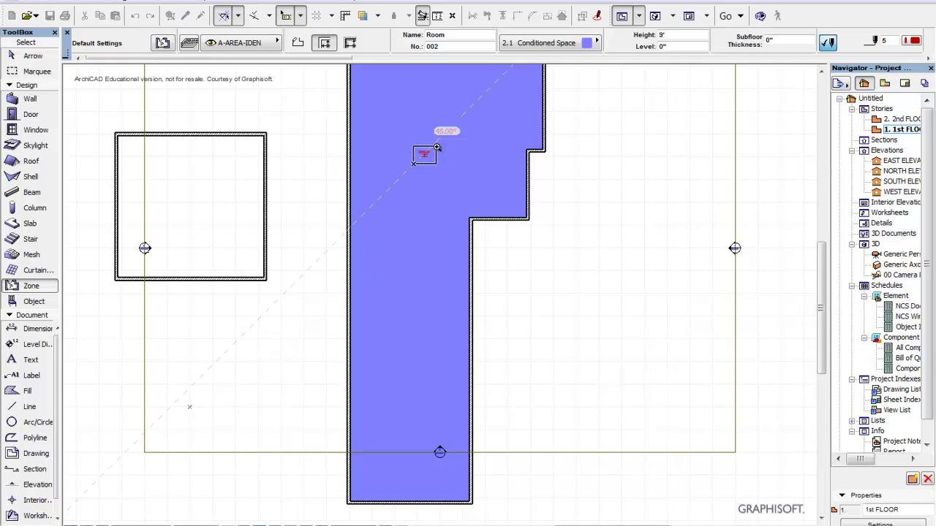
{"action": "left_click", "coordinate": [442, 141]}
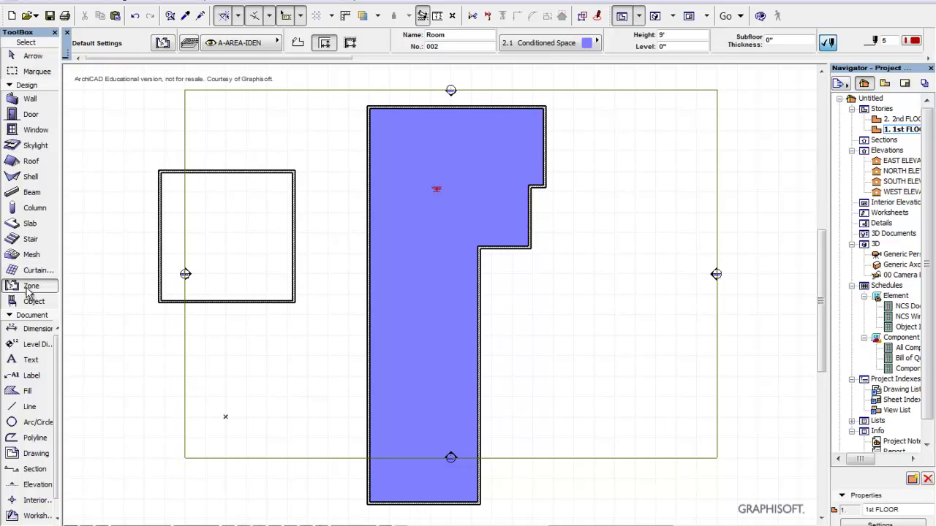
{"action": "key", "text": "space"}
{"action": "left_click", "coordinate": [221, 235]}
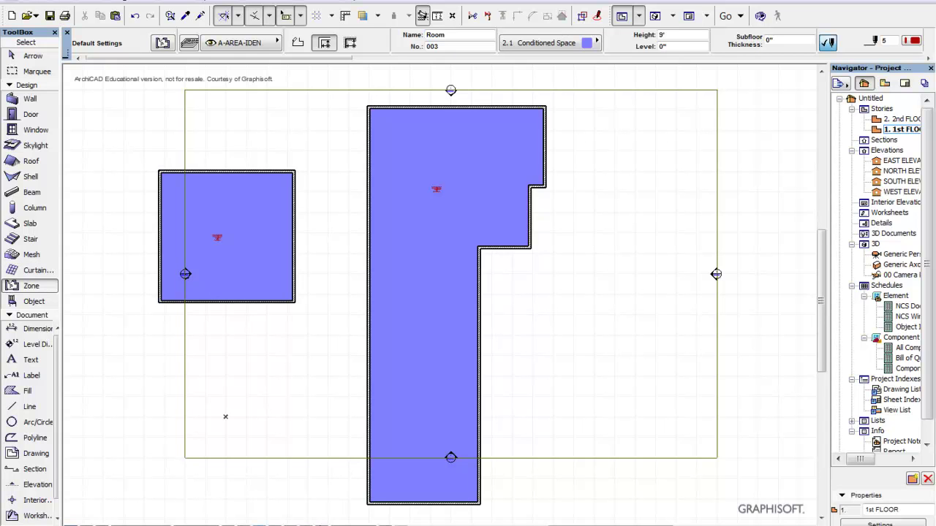
- Examine the zone stamps of the square and stepped buildings up close to read their room numbers and floor areas
{"action": "left_click", "coordinate": [233, 229]}
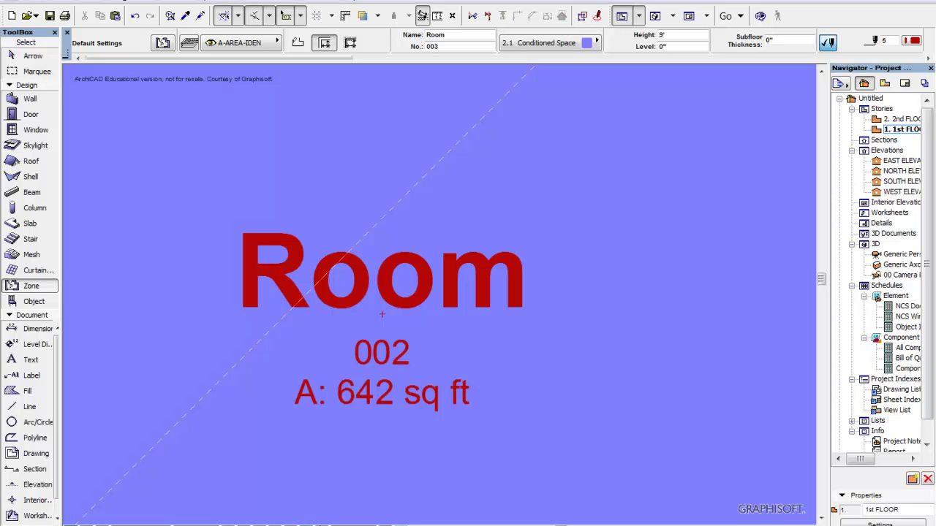
{"action": "left_click", "coordinate": [307, 525]}
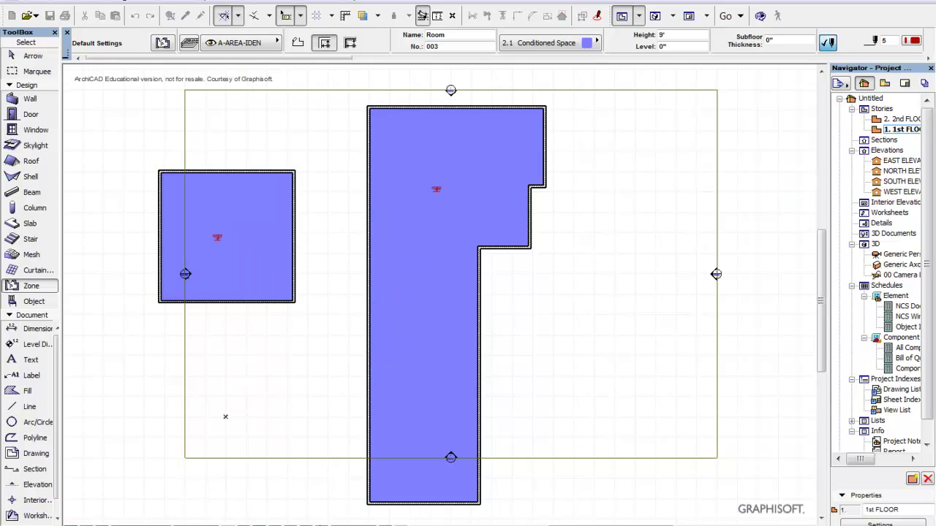
{"action": "left_click", "coordinate": [426, 197]}
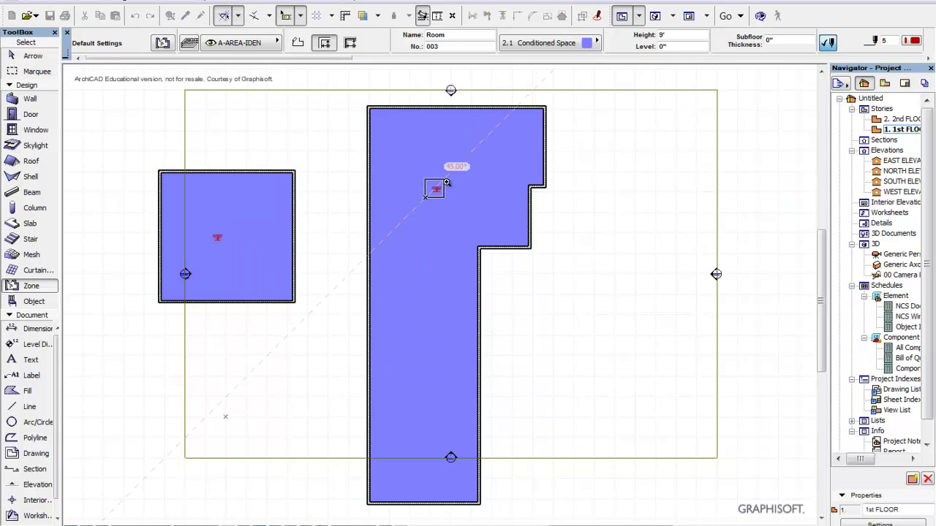
{"action": "left_click", "coordinate": [446, 182]}
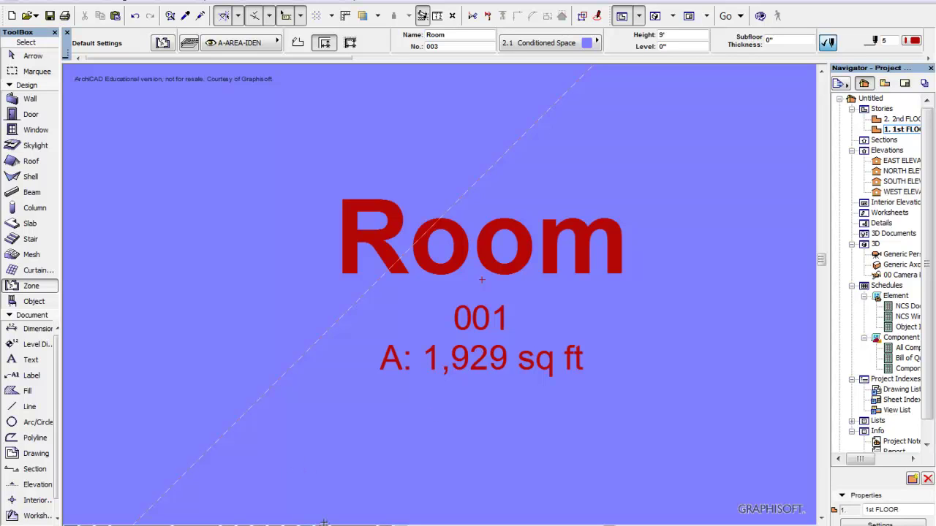
{"action": "left_click", "coordinate": [533, 525]}
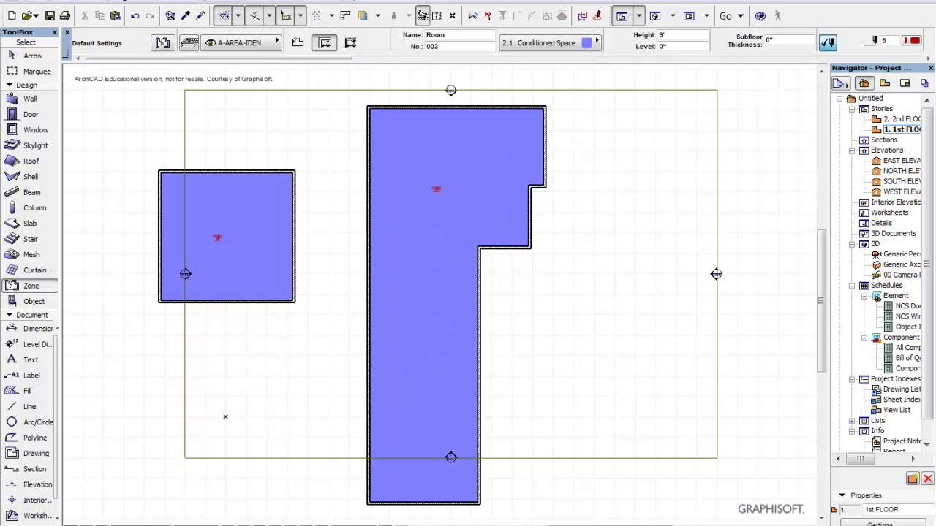